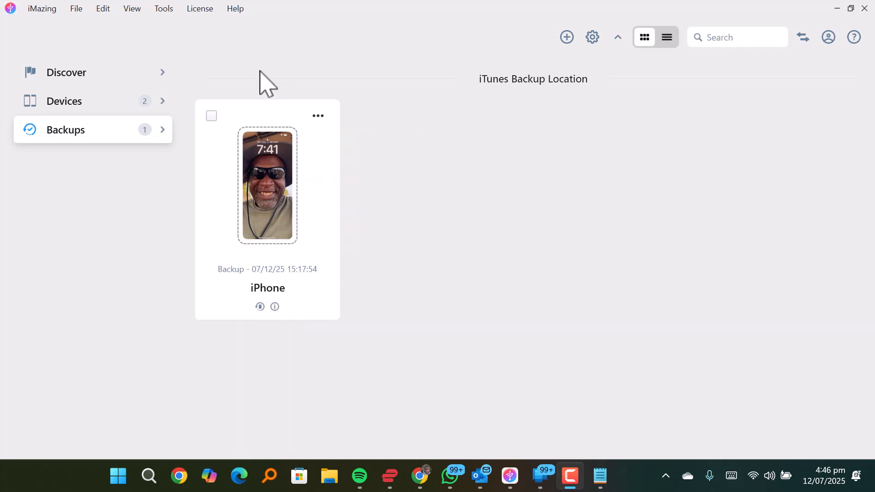
Step: Open the MoMo conversation in the iPhone backup's messages and set the date range to start on 07/07/2025
double_click(291, 207)
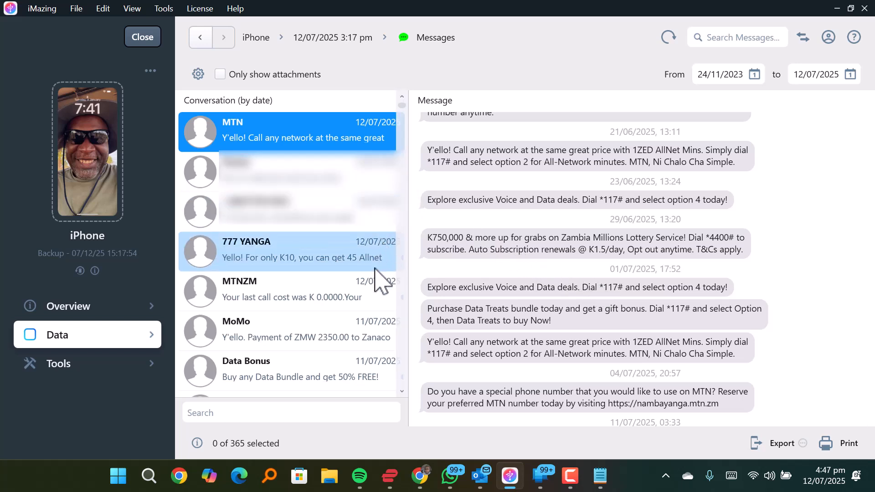
left_click(265, 329)
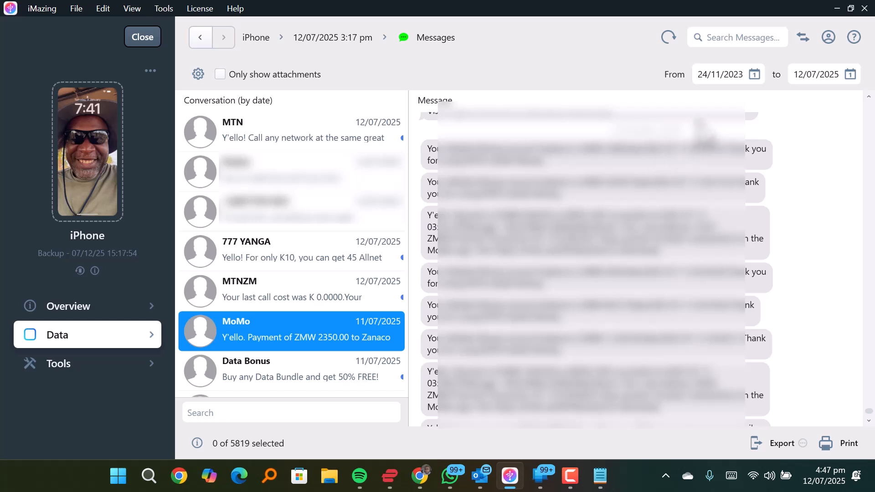
left_click(752, 76)
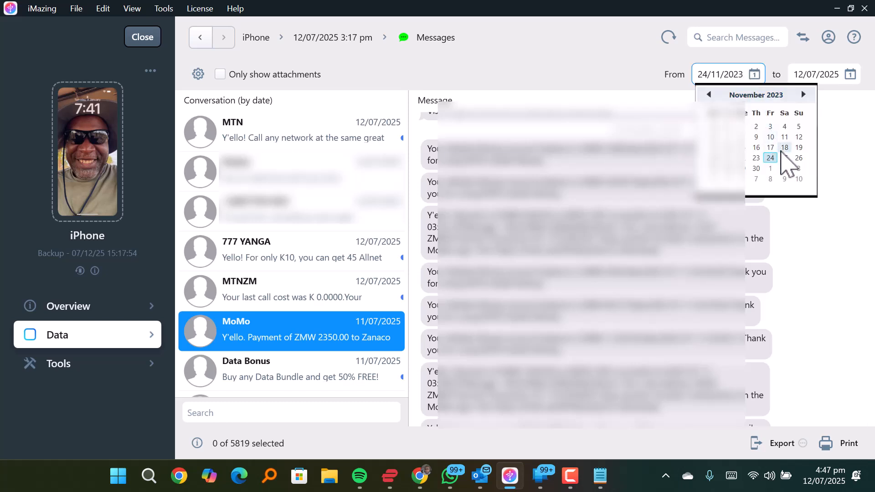
left_click(774, 95)
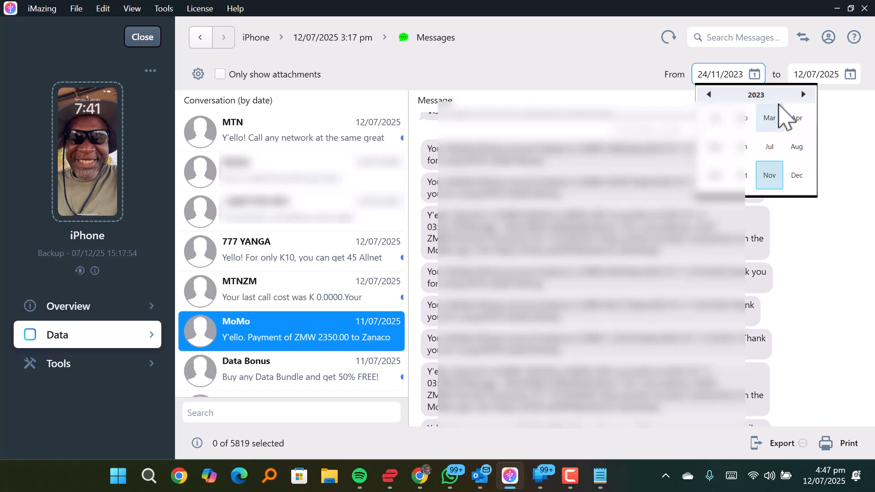
left_click(757, 95)
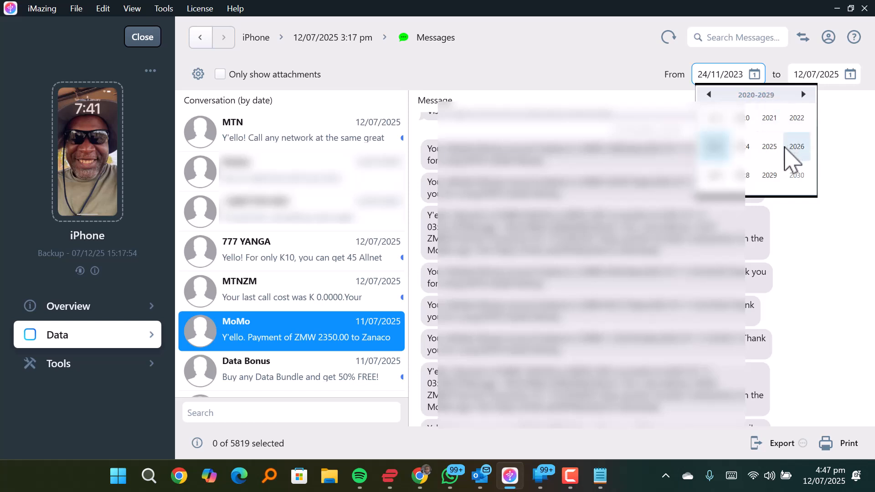
left_click(770, 146)
left_click(769, 147)
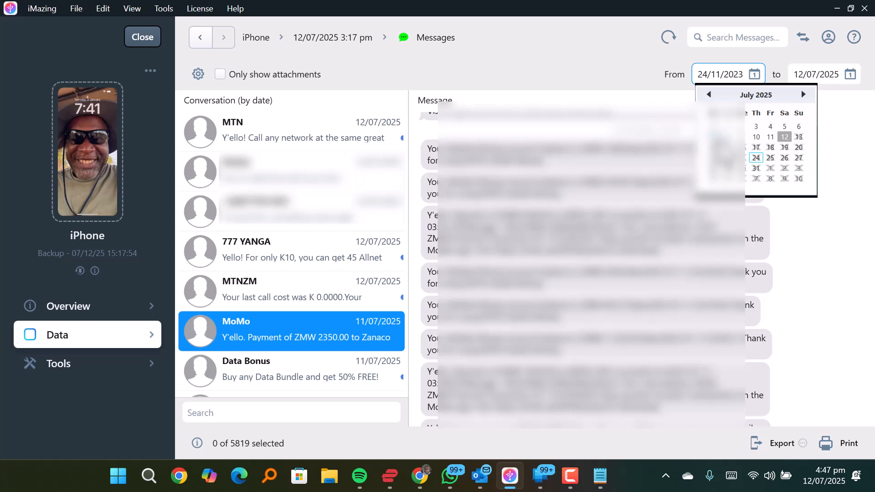
left_click(714, 136)
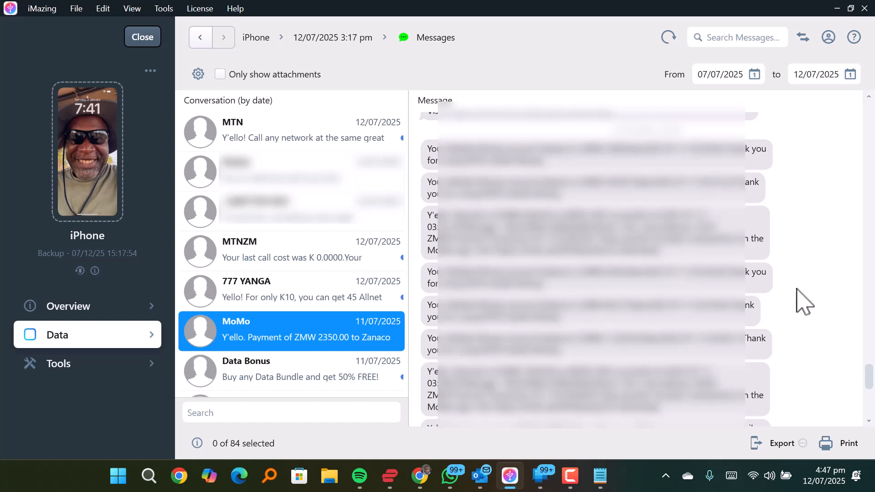
Step: Export the MoMo messages in the current date range to a PDF named Messages - MoMo_120725
left_click_drag(868, 378, 868, 114)
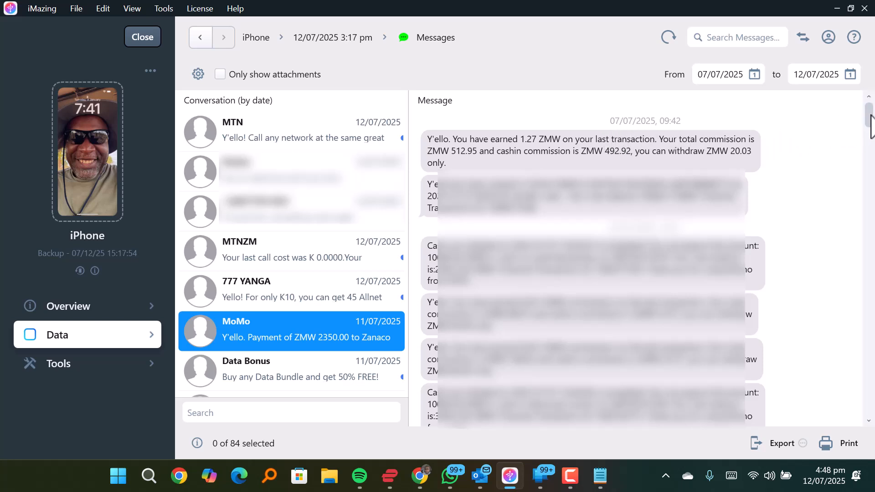
scroll(873, 122, "down", 3)
left_click_drag(872, 152, 872, 402)
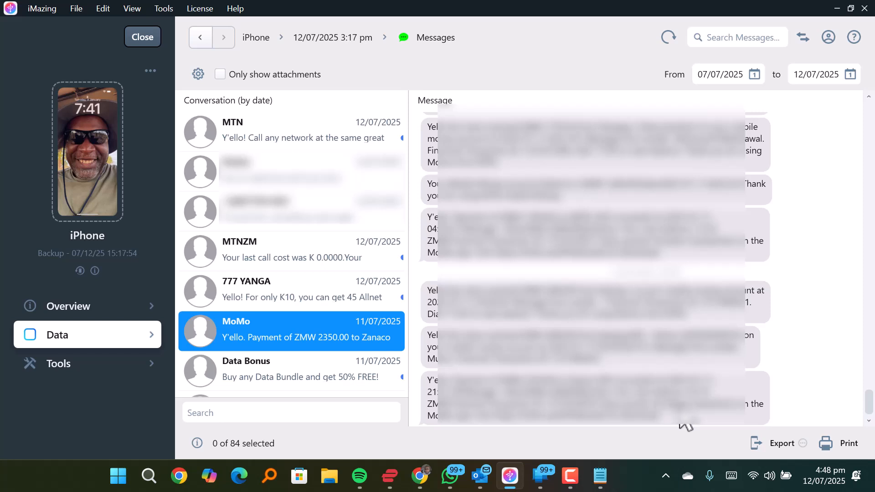
left_click(770, 444)
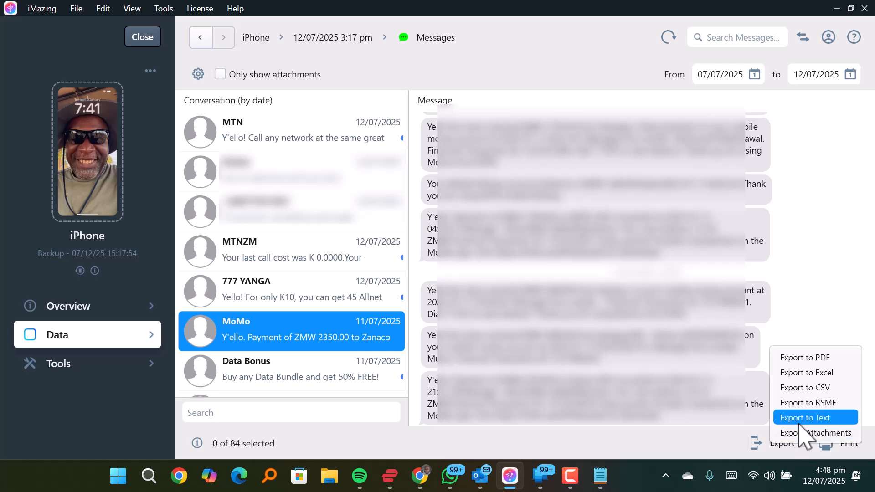
left_click(800, 358)
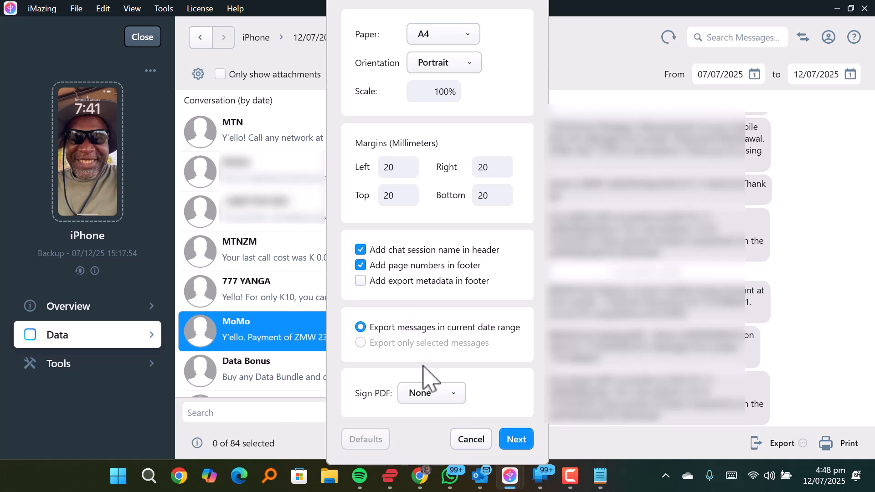
left_click(511, 443)
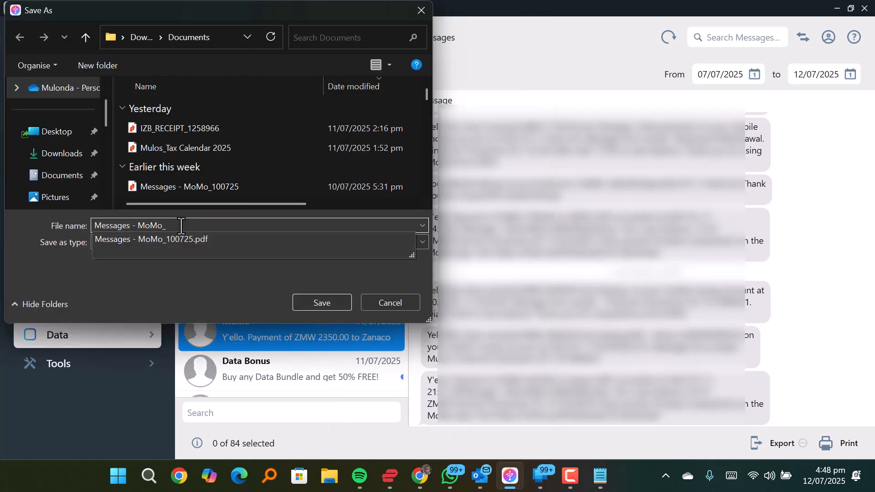
type("120725")
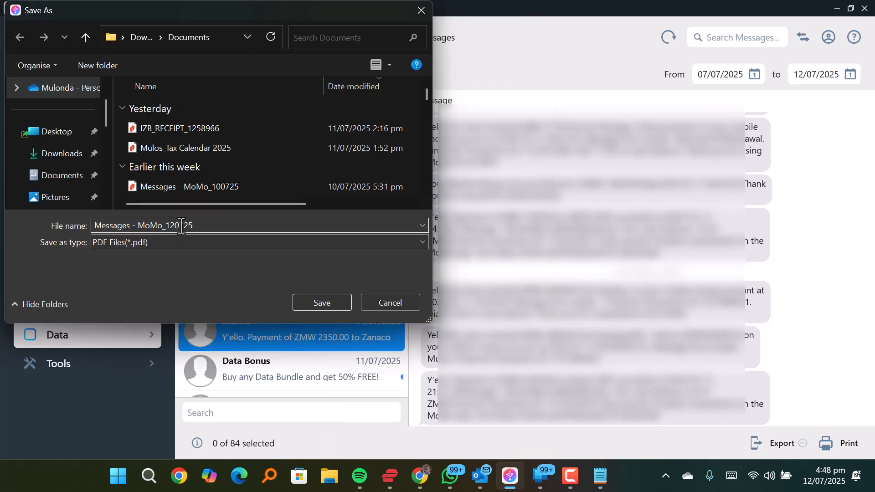
left_click(322, 306)
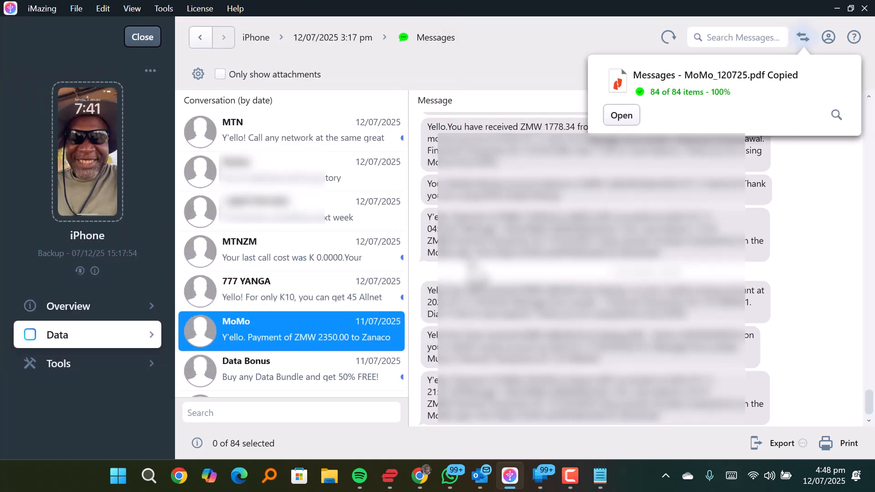
Step: Open the exported MoMo PDF, look through its message pages to the end, and close it
left_click(623, 116)
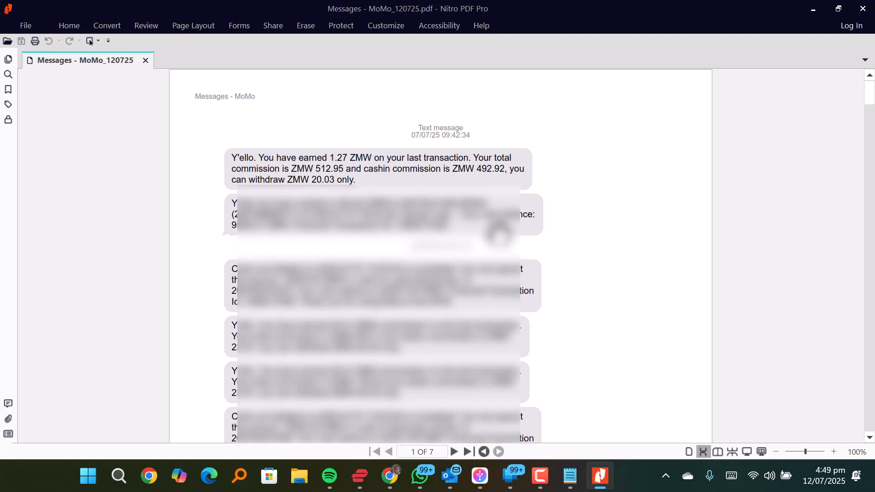
scroll(542, 212, "down", 10)
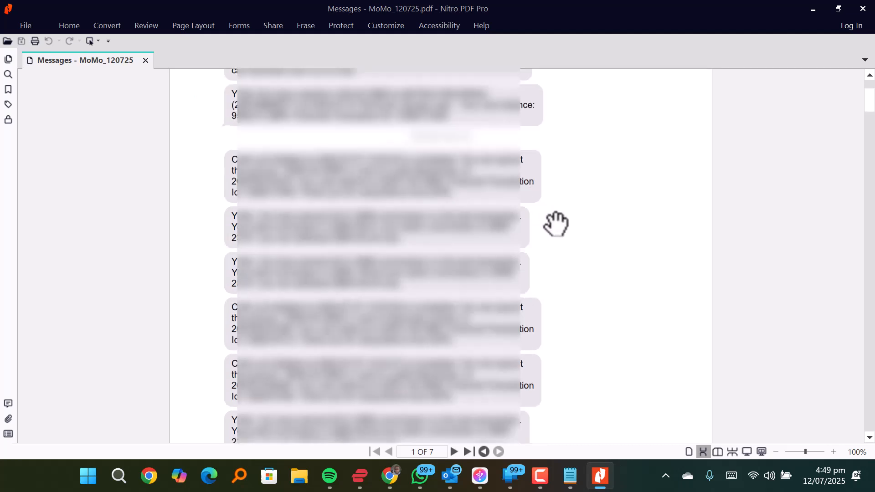
scroll(560, 221, "down", 12)
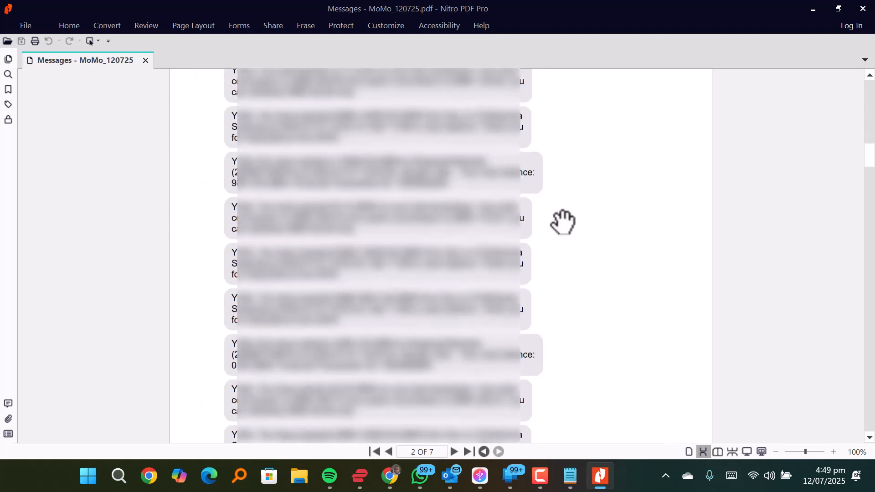
scroll(563, 222, "down", 12)
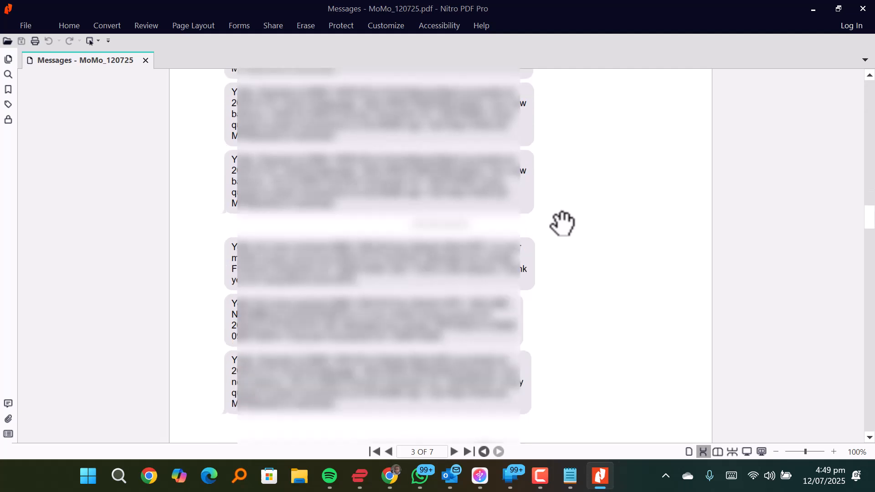
scroll(563, 223, "down", 12)
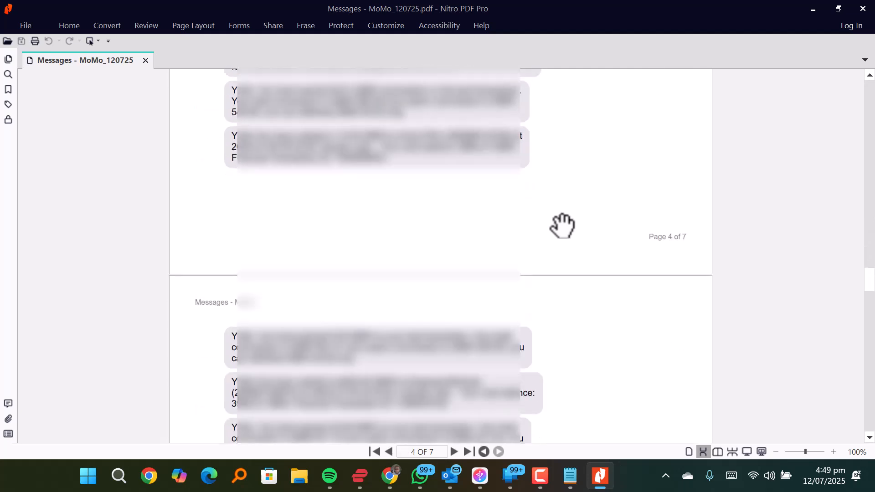
scroll(561, 228, "down", 12)
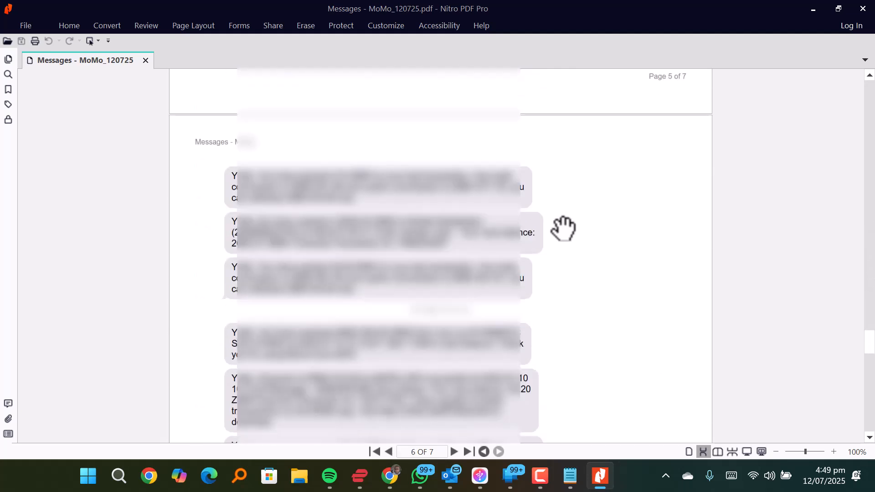
scroll(563, 231, "down", 12)
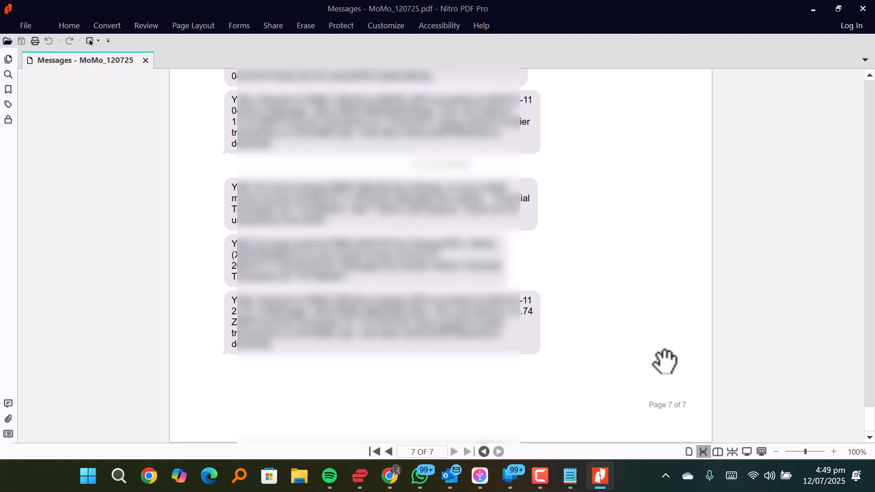
scroll(506, 334, "up", 2)
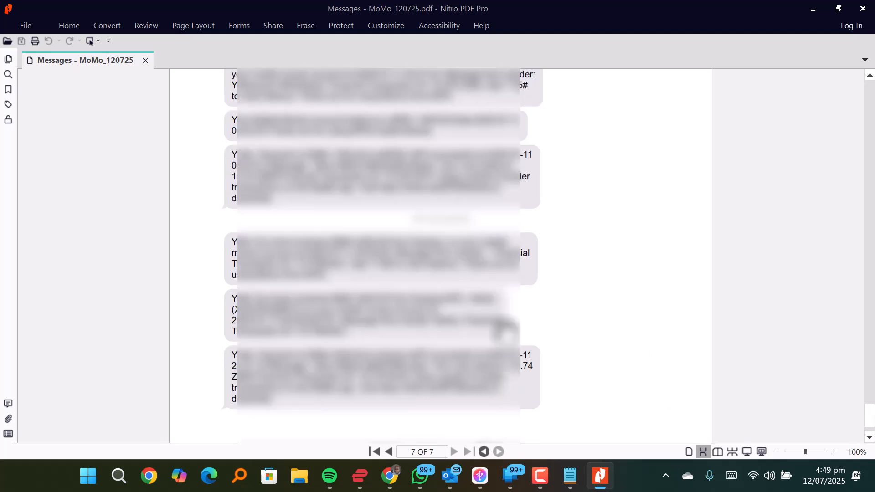
scroll(506, 334, "down", 2)
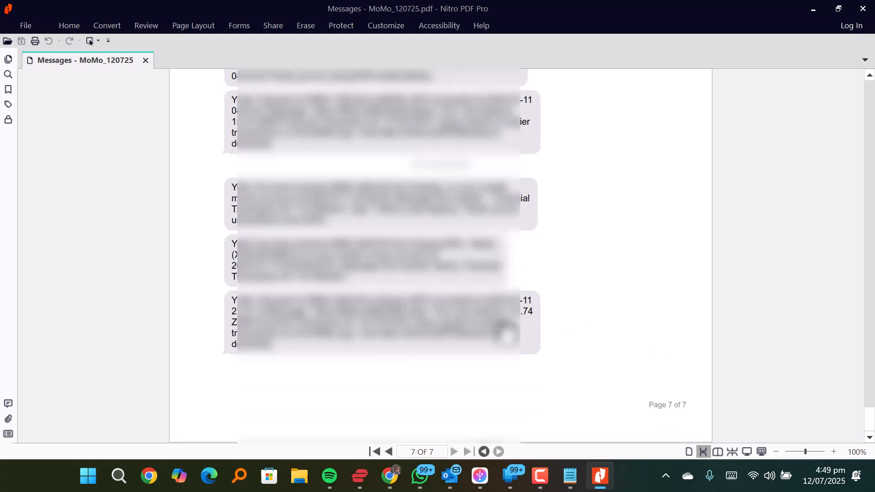
key("alt+F4")
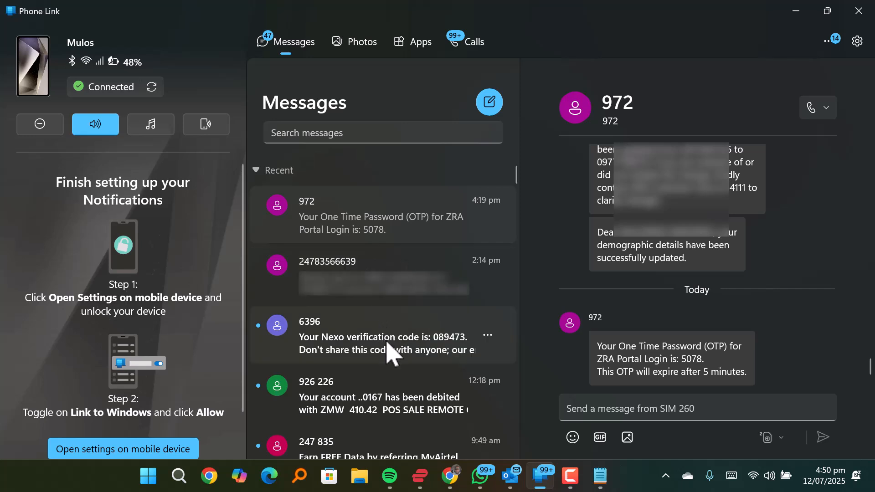
Step: In Phone Link, open the conversation last updated at 2:14 pm and examine its earlier messages, trying out text selection within single messages
left_click(358, 294)
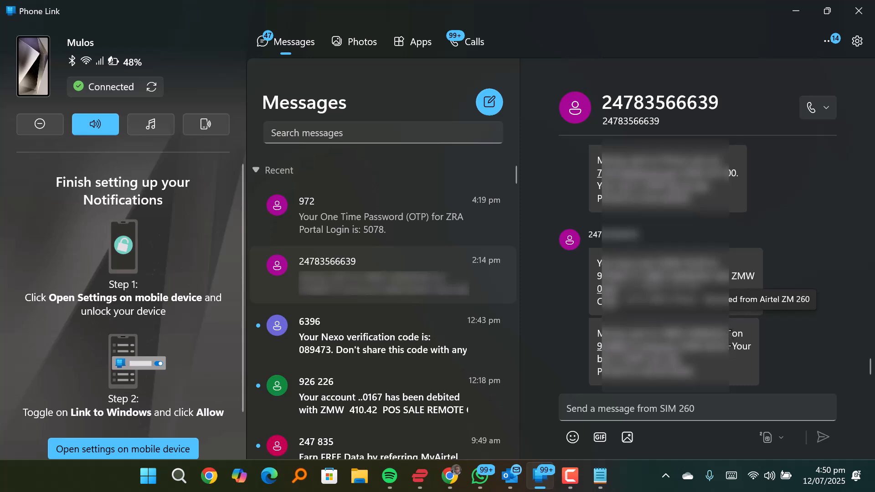
scroll(734, 346, "up", 10)
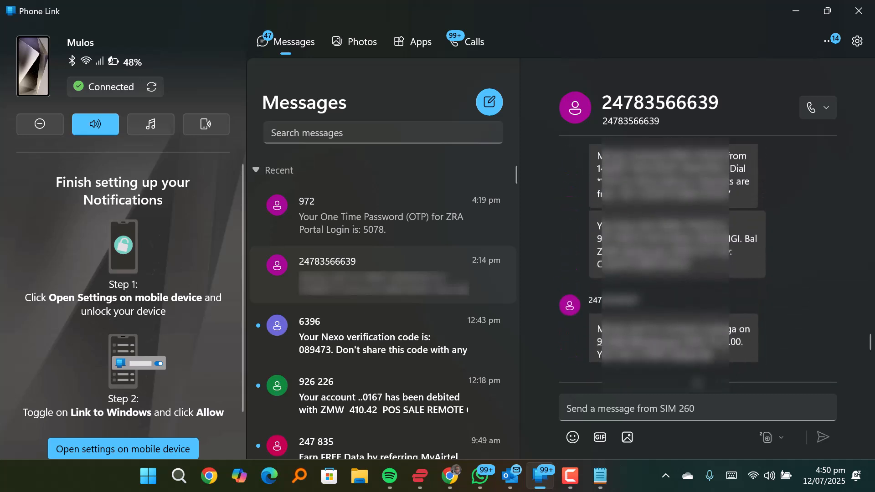
scroll(748, 330, "up", 2)
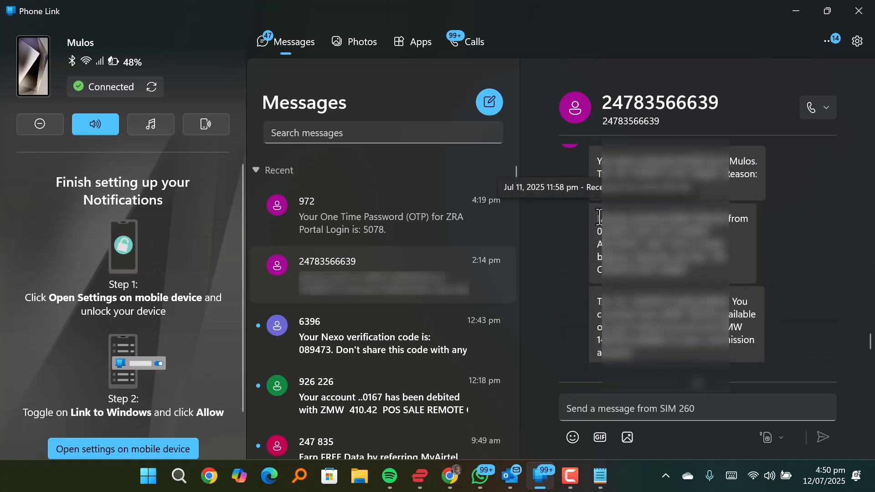
left_click_drag(597, 215, 674, 271)
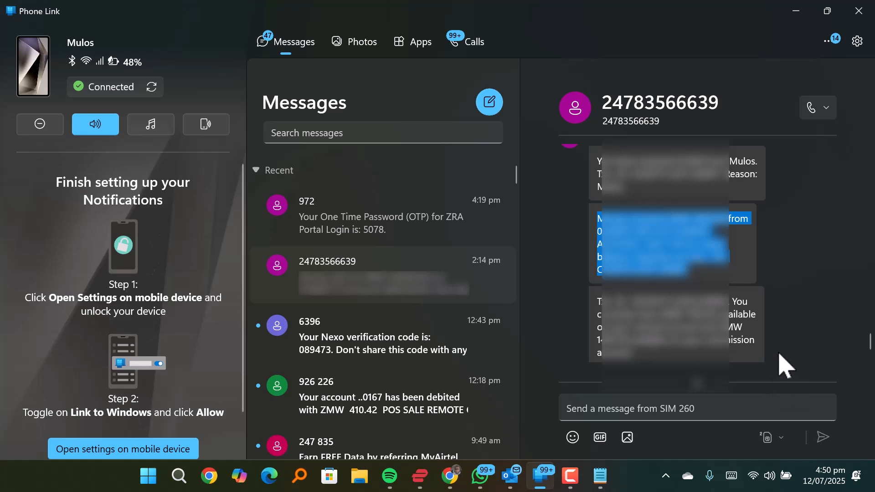
scroll(772, 323, "up", 4)
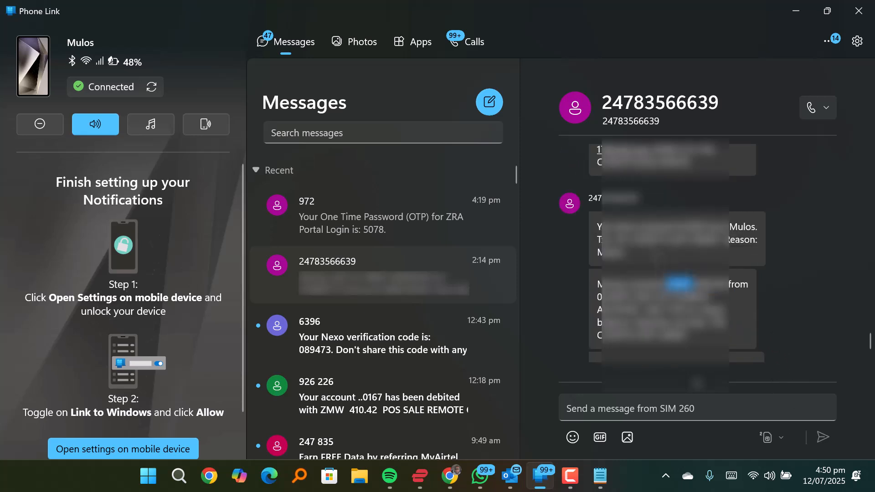
scroll(662, 254, "up", 2)
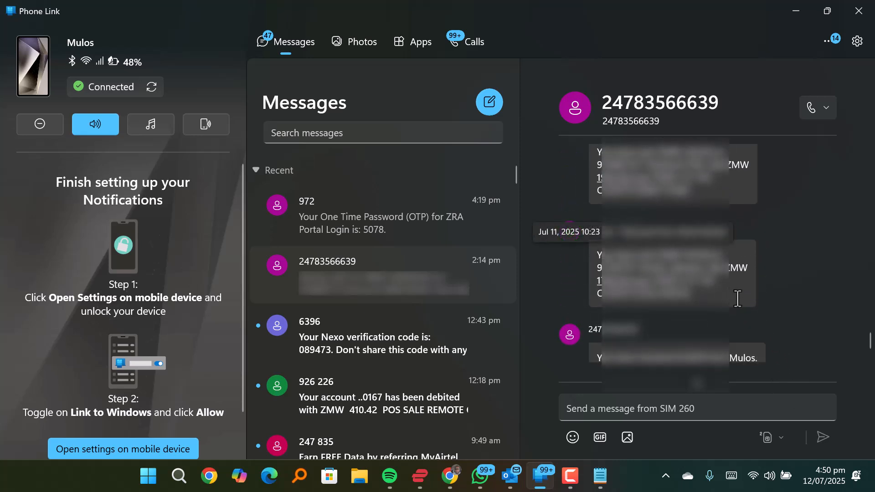
left_click(665, 280)
scroll(665, 280, "up", 1)
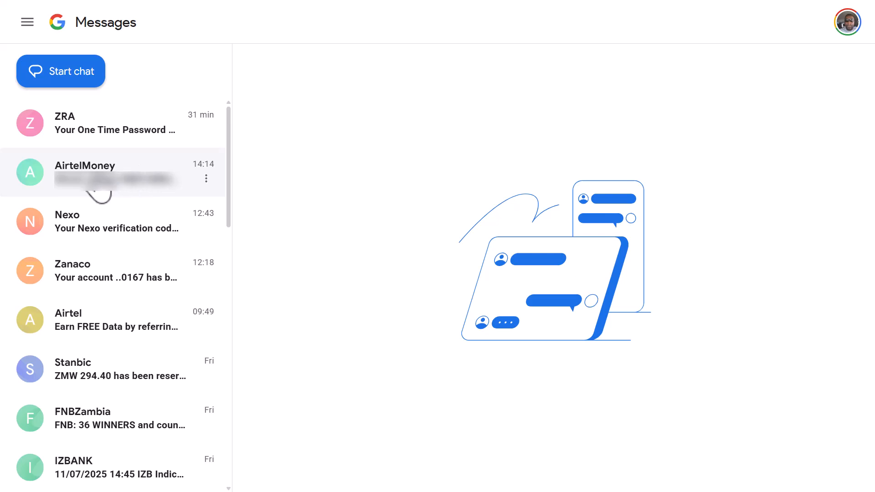
Step: In Google Messages for web, open the AirtelMoney conversation and look back through its older transaction messages
left_click(96, 196)
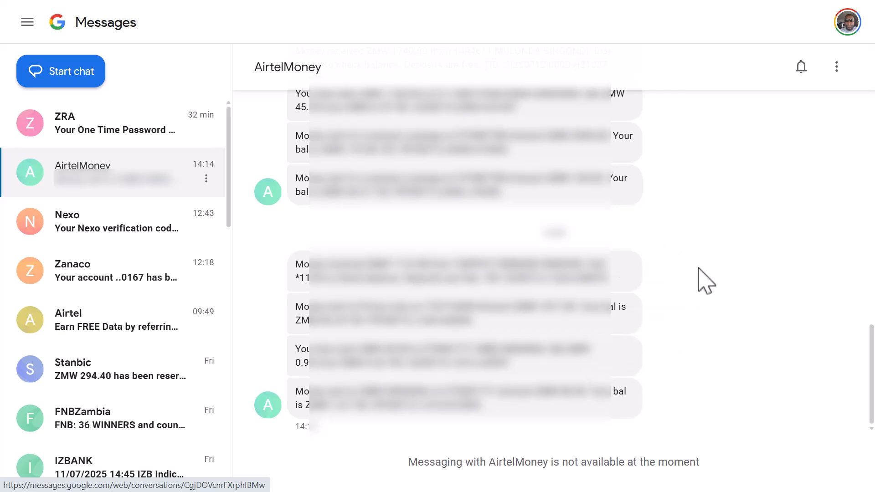
scroll(705, 281, "up", 10)
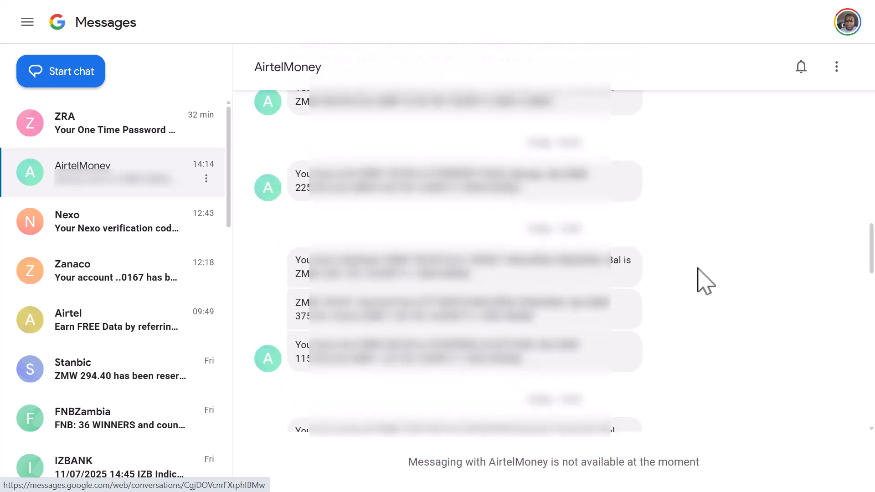
scroll(705, 280, "up", 15)
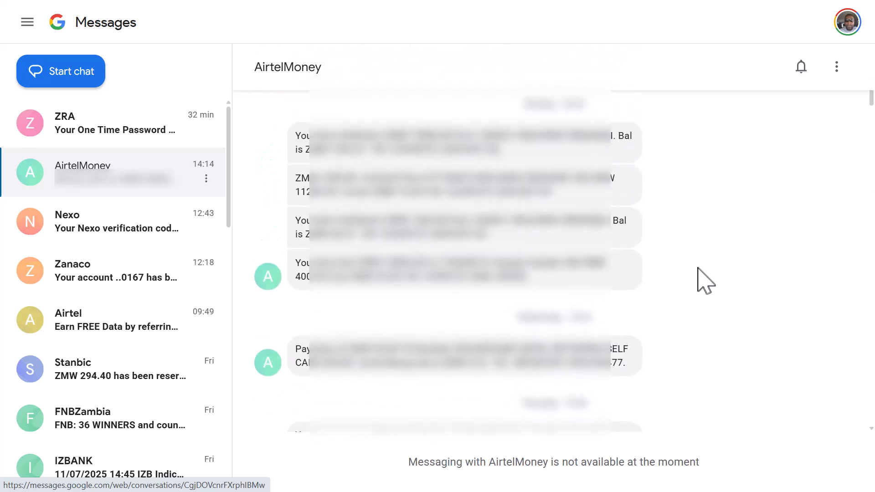
scroll(705, 280, "up", 3)
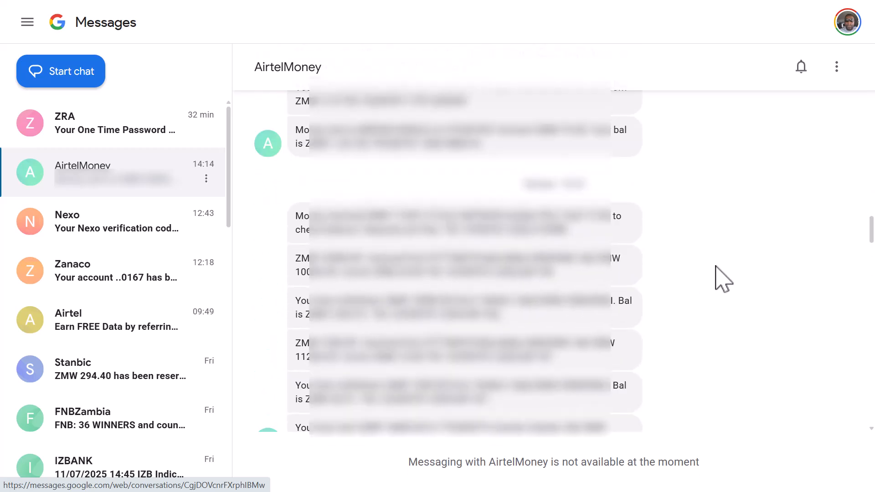
Step: Look through the date headings of the AirtelMoney conversation to find where the block of transaction messages to copy starts
scroll(723, 279, "up", 15)
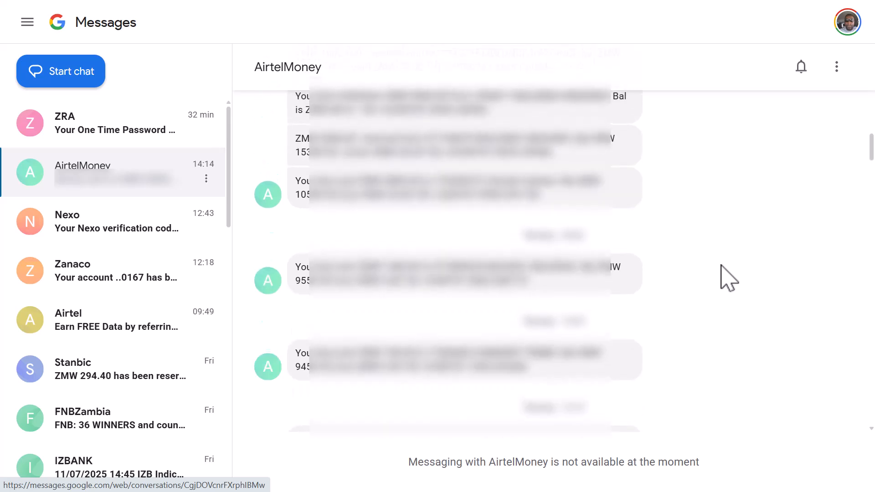
scroll(724, 279, "up", 15)
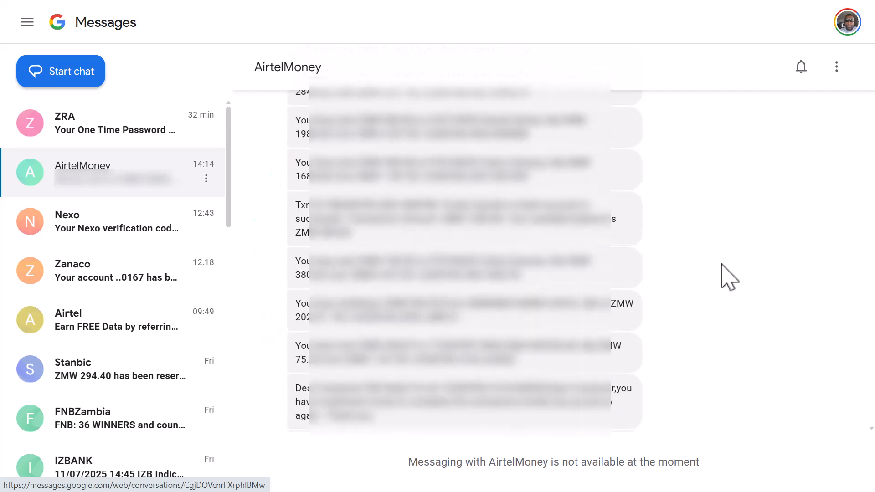
scroll(735, 277, "up", 15)
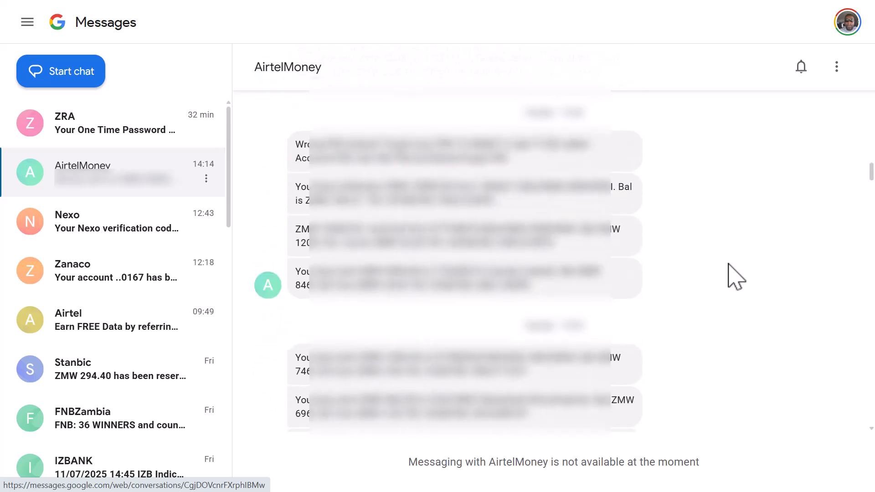
scroll(735, 277, "up", 15)
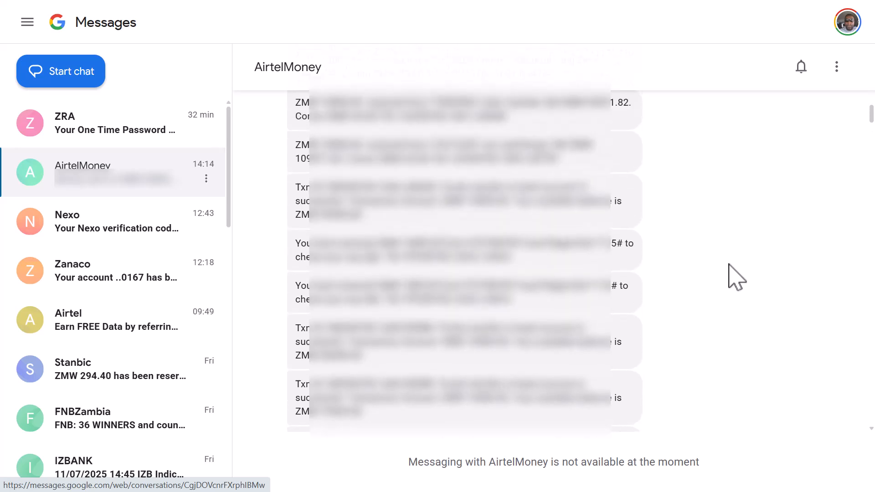
scroll(737, 277, "up", 15)
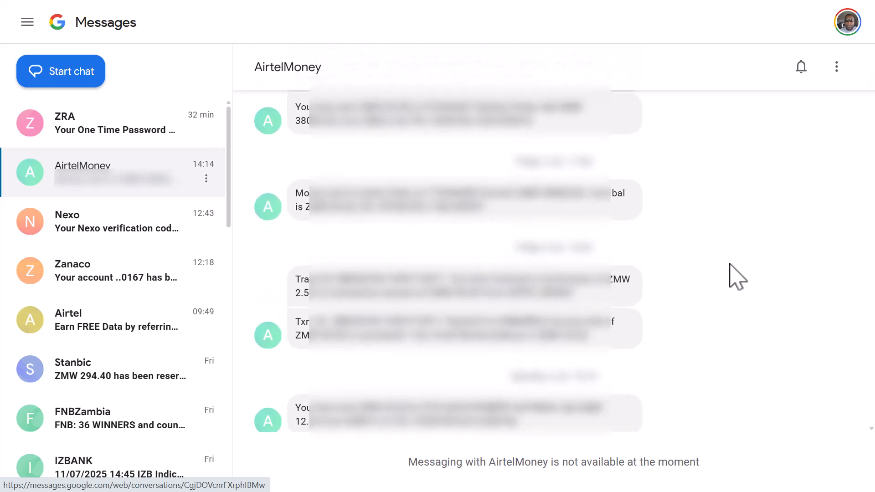
scroll(735, 276, "down", 6)
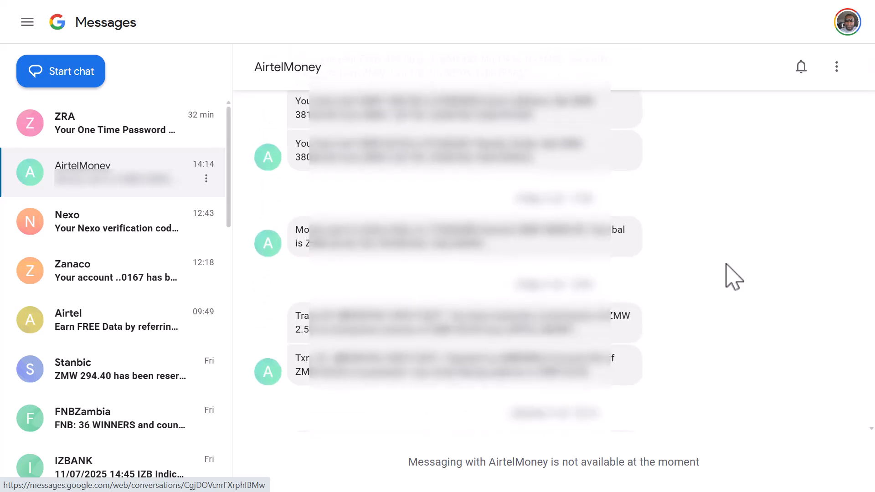
scroll(464, 260, "down", 2)
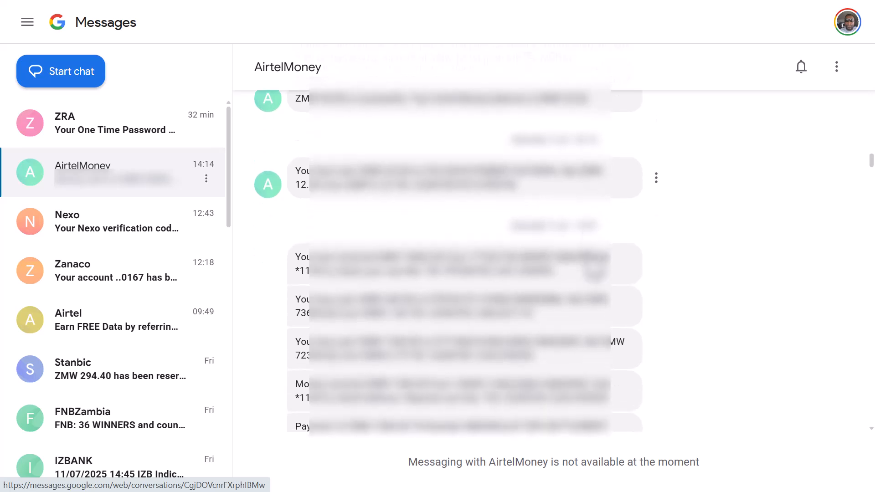
scroll(594, 273, "down", 2)
scroll(601, 230, "down", 8)
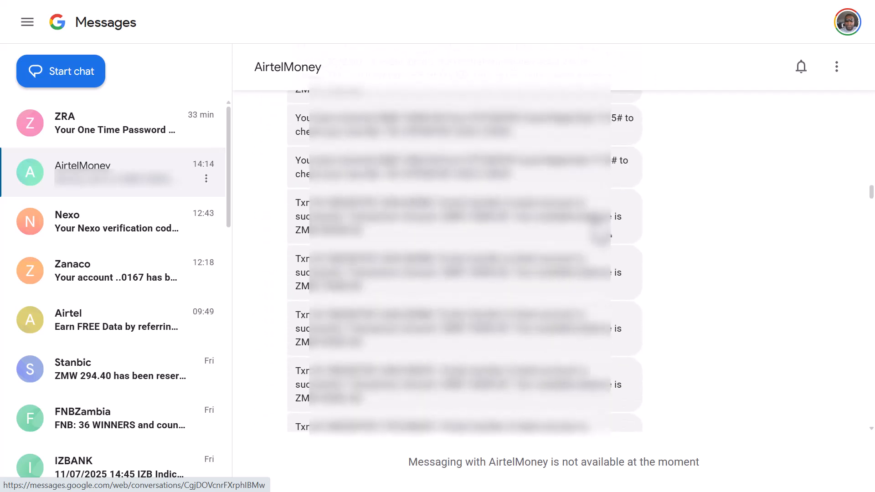
scroll(600, 230, "down", 8)
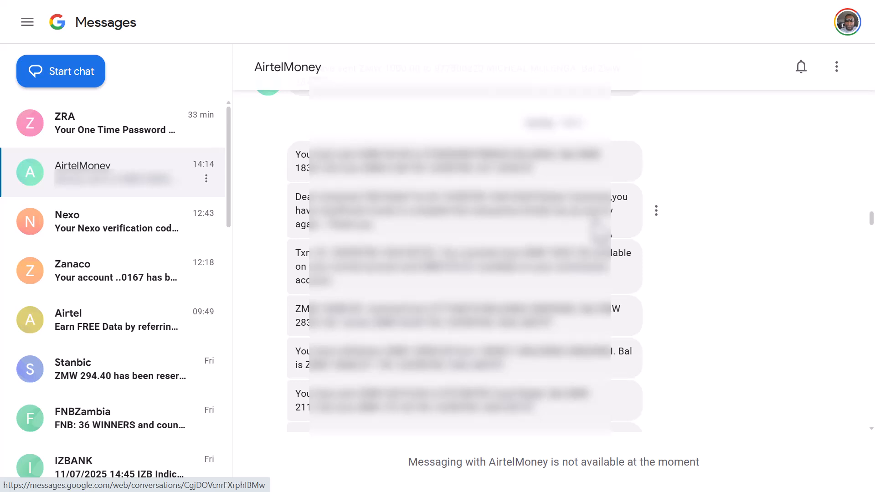
scroll(598, 226, "down", 6)
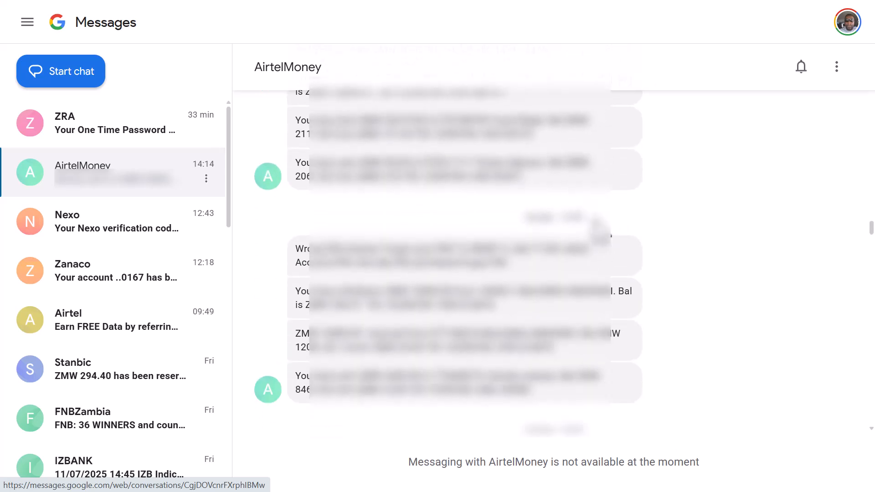
scroll(600, 230, "down", 8)
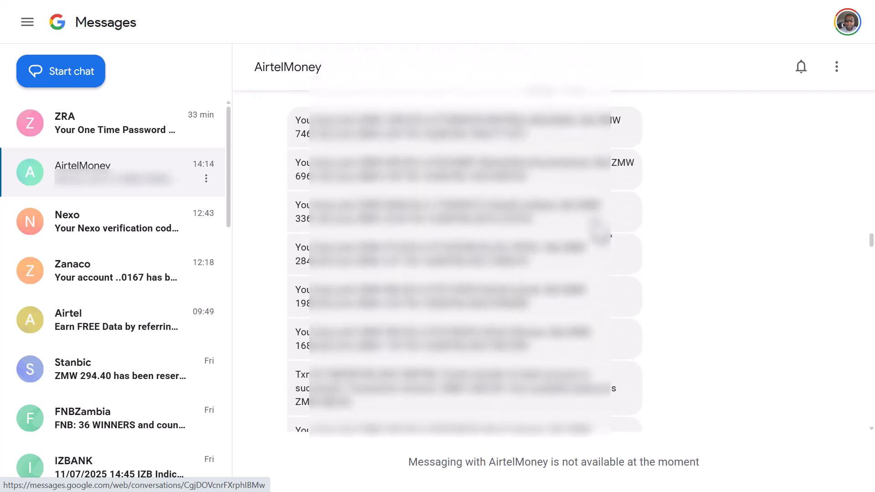
scroll(596, 225, "down", 6)
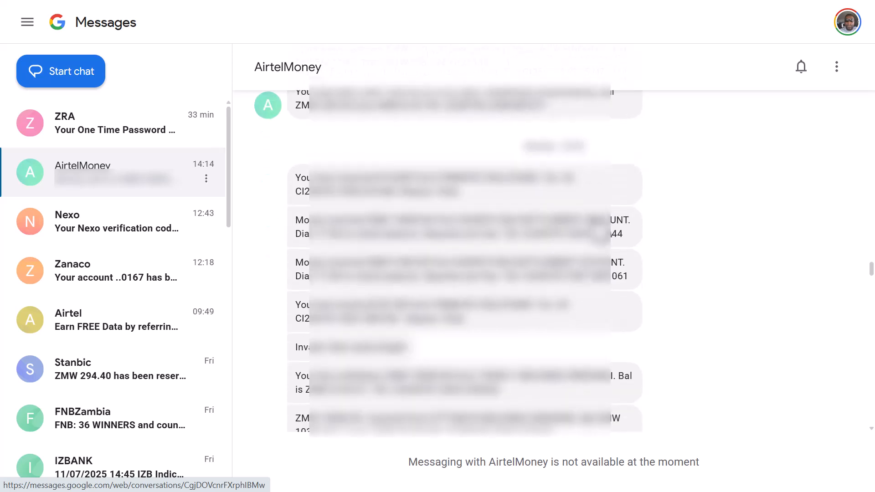
scroll(597, 226, "down", 1)
scroll(599, 227, "up", 1)
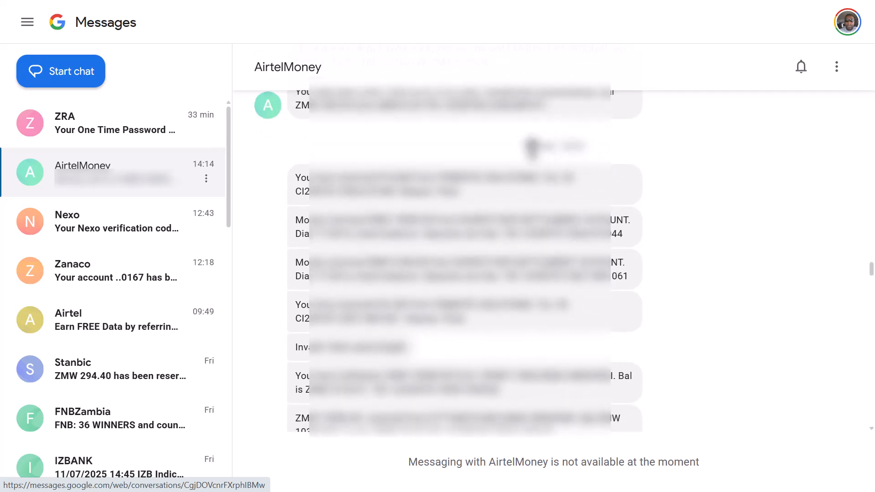
scroll(531, 146, "down", 1)
scroll(528, 148, "up", 1)
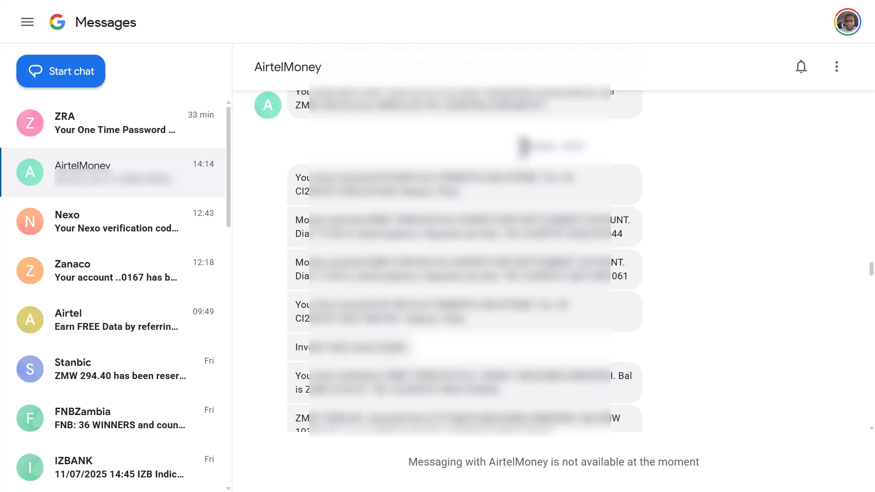
Step: Copy the AirtelMoney messages from the Monday date heading onward into a new Notepad document and save it as Mulos_MoMo_Airtel Money_120725
left_click_drag(524, 150, 562, 384)
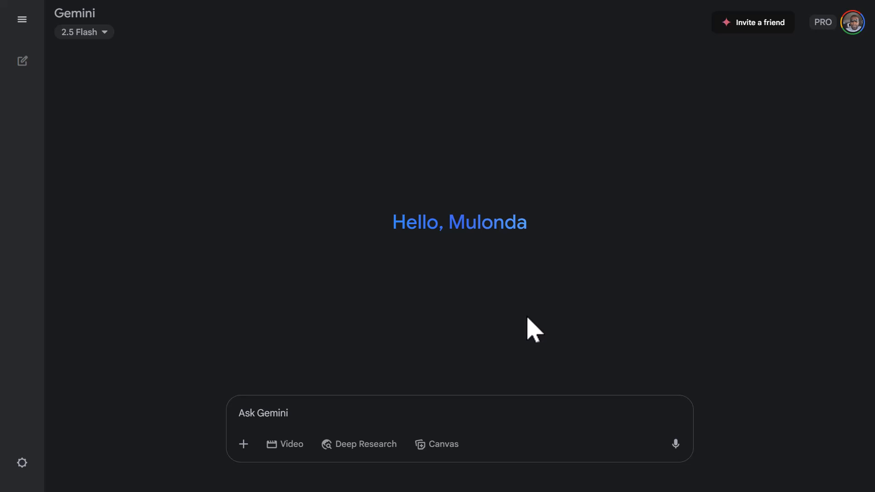
key("alt+Tab")
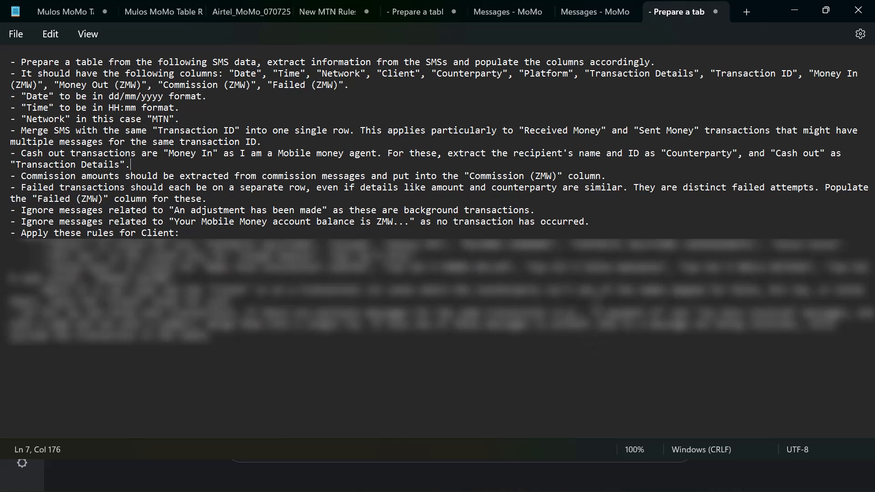
left_click(747, 13)
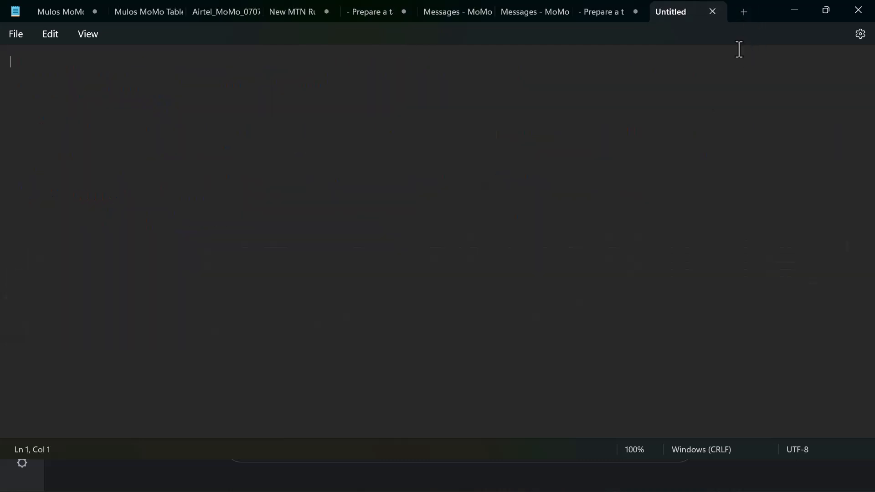
key("ctrl+v")
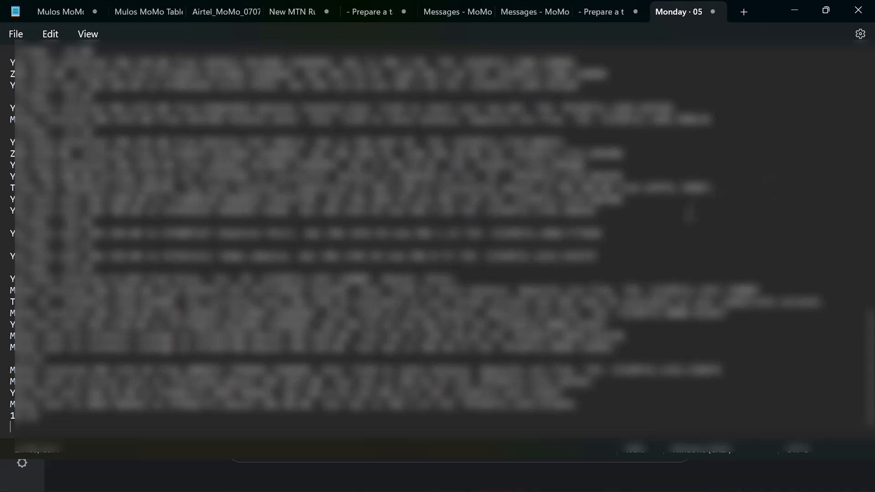
scroll(683, 250, "up", 15)
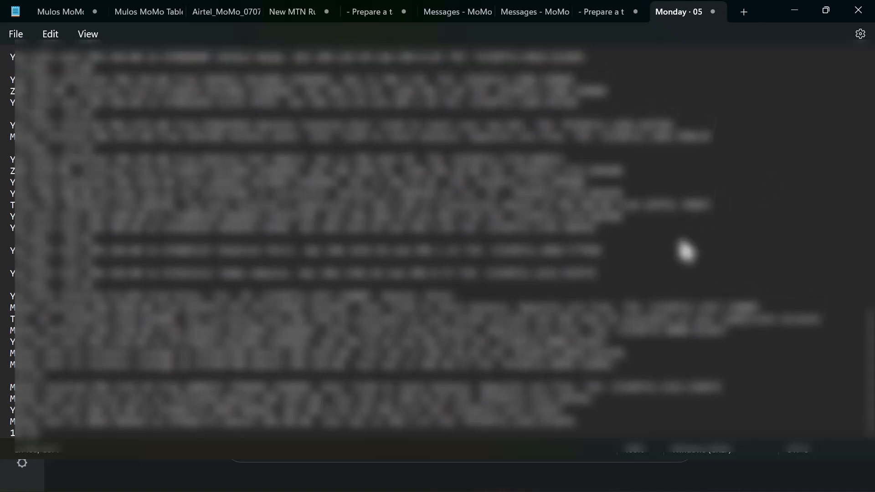
scroll(683, 250, "up", 8)
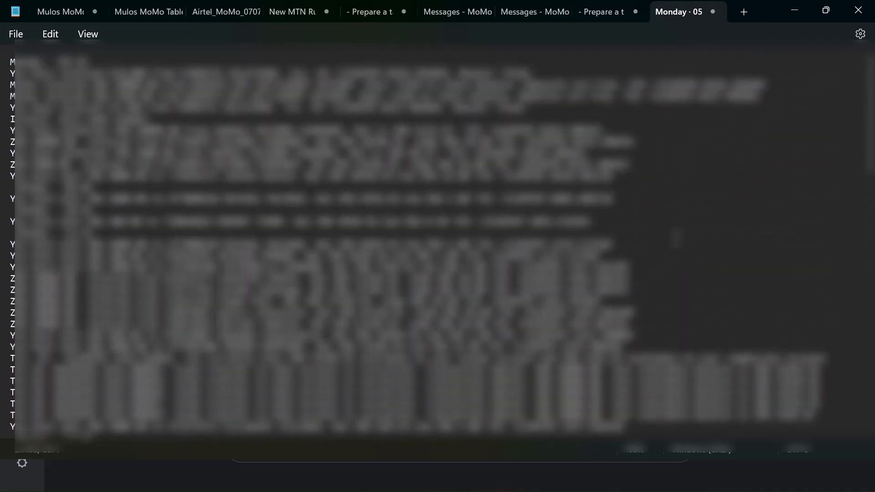
scroll(676, 237, "down", 20)
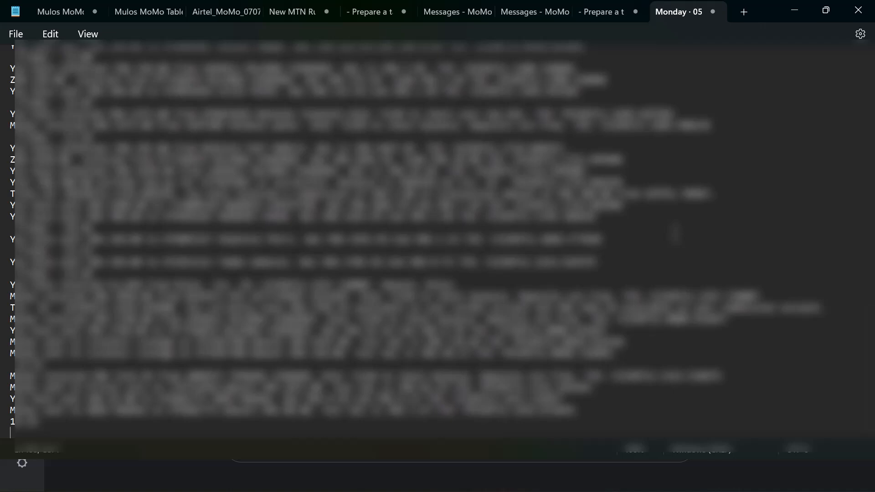
scroll(676, 234, "up", 10)
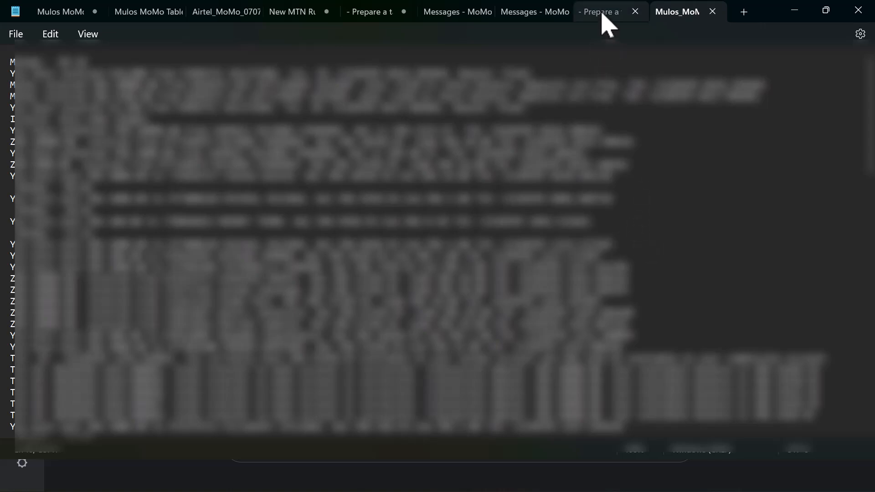
Step: Copy the whole "Prepare a table" instruction text from Notepad into the Gemini prompt and check it through
left_click(602, 14)
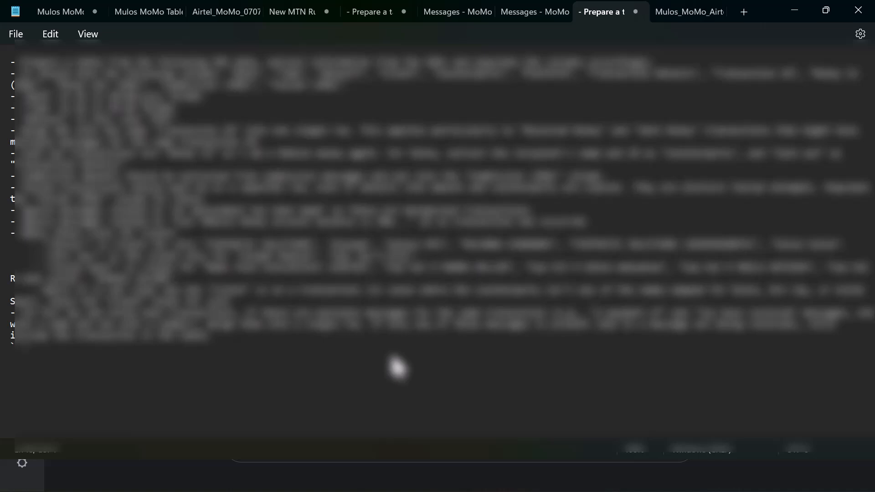
key("ctrl+a")
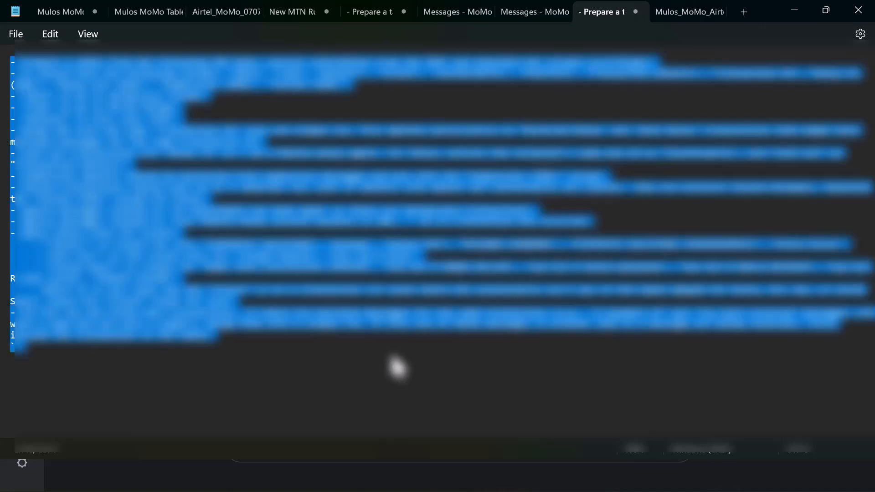
key("alt+Tab")
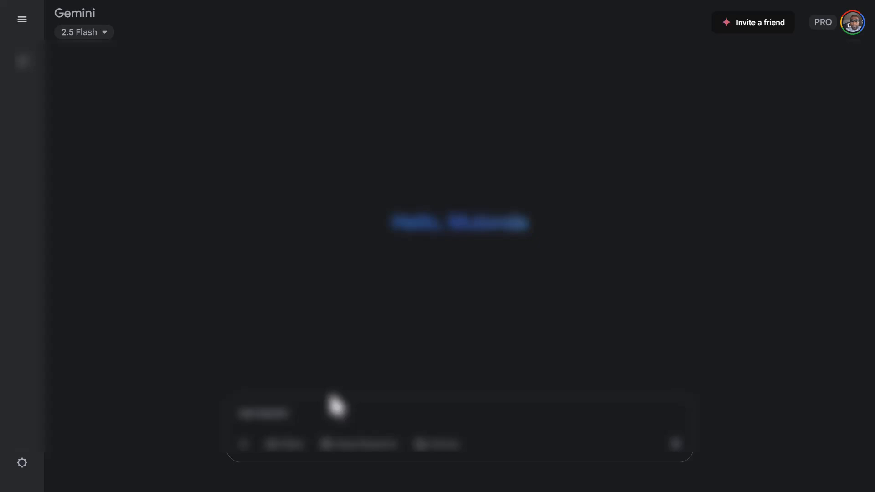
left_click(289, 422)
key("ctrl+v")
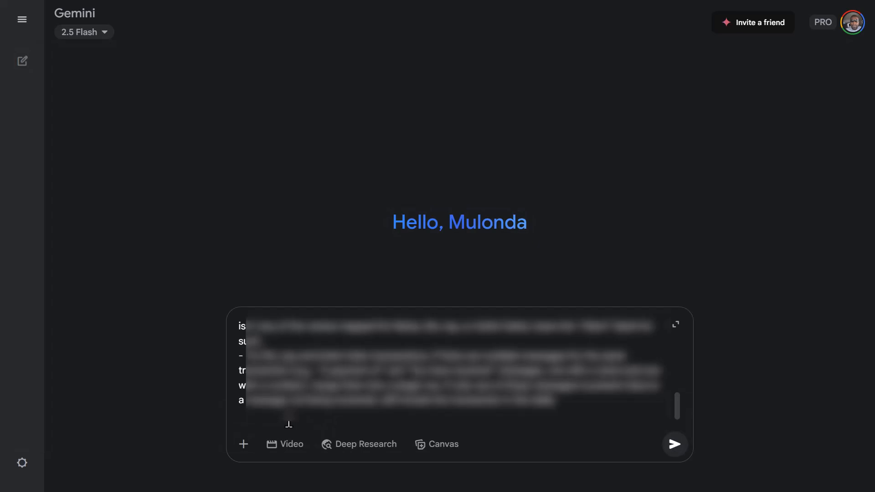
scroll(294, 423, "up", 7)
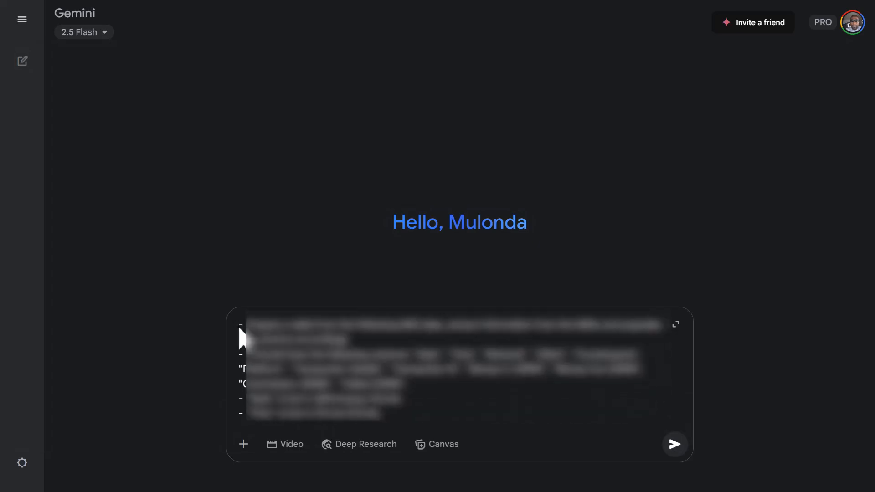
scroll(239, 329, "down", 7)
scroll(239, 329, "up", 7)
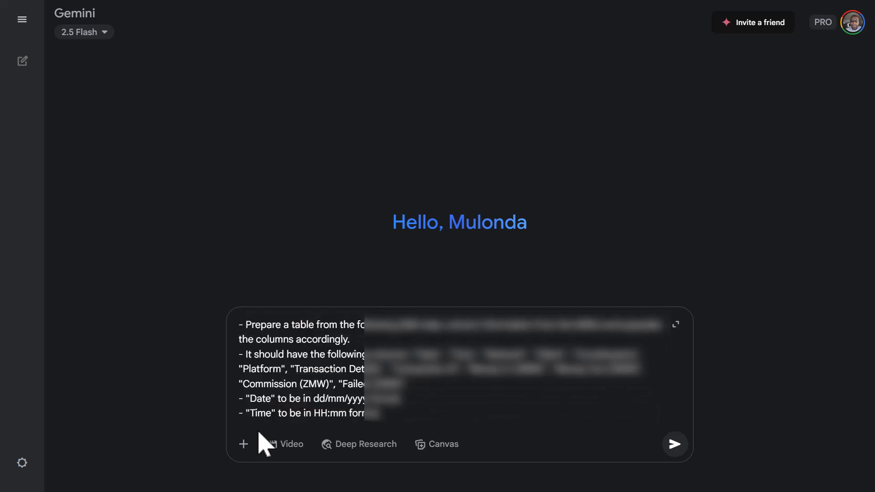
Step: Attach the files Mulos_MoMo_Airtel Money_120725 and Messages - MoMo_120725 to the Gemini prompt
left_click(245, 446)
left_click(250, 358)
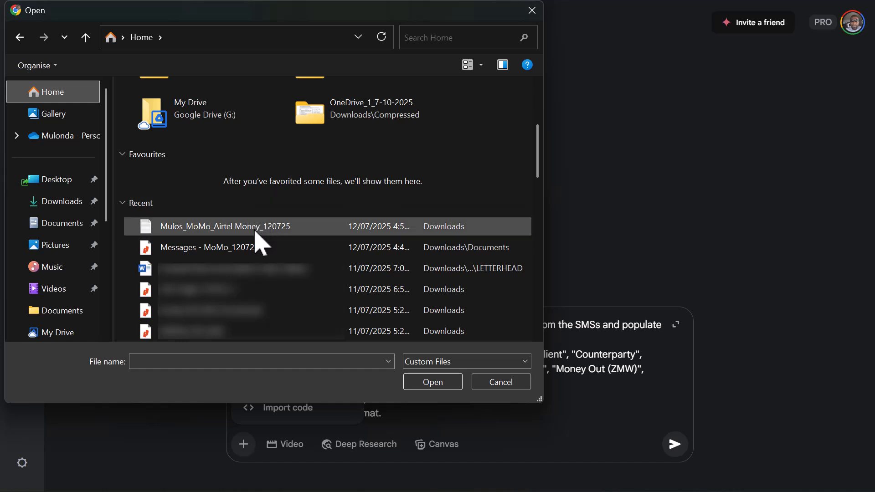
left_click(238, 256)
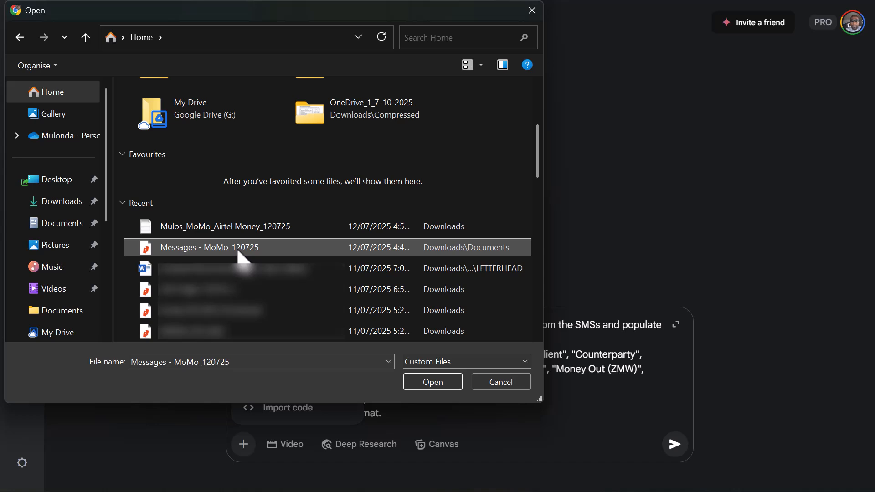
left_click(221, 228, "ctrl")
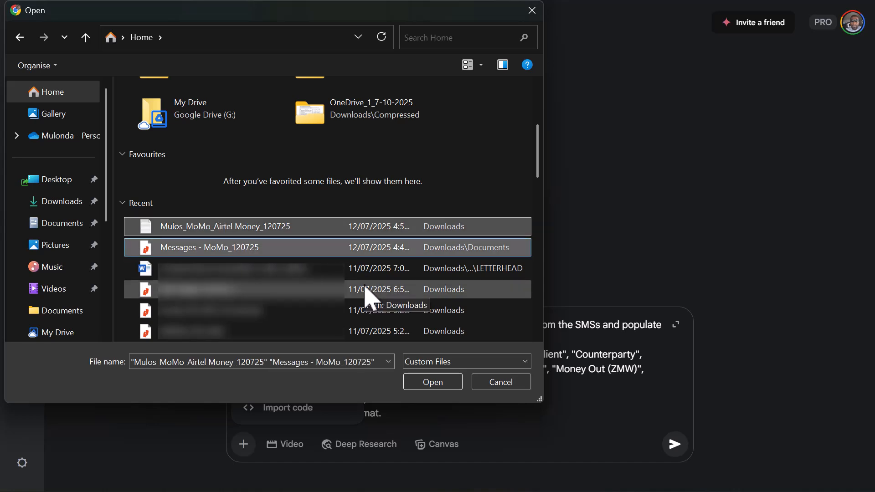
key("Return")
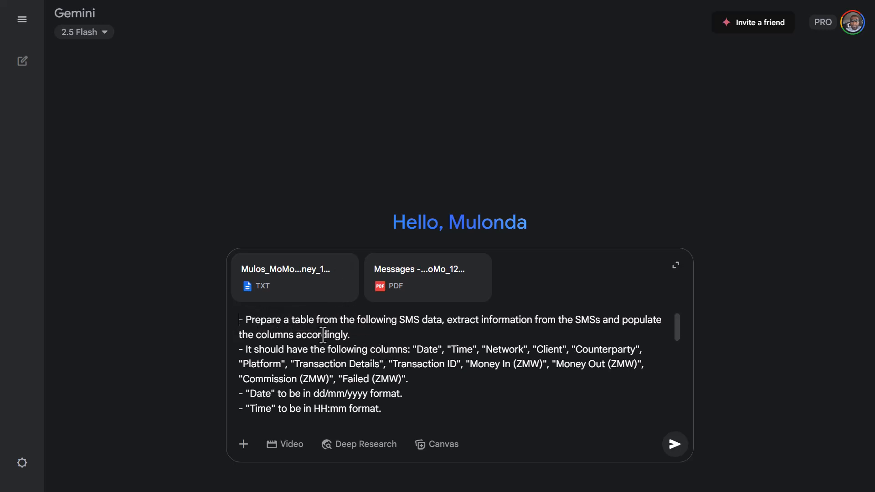
Step: Start the prompt with "Airtel Money is the txt file and MTN Money is the PDF;" ahead of the table instructions
type("Airtel M")
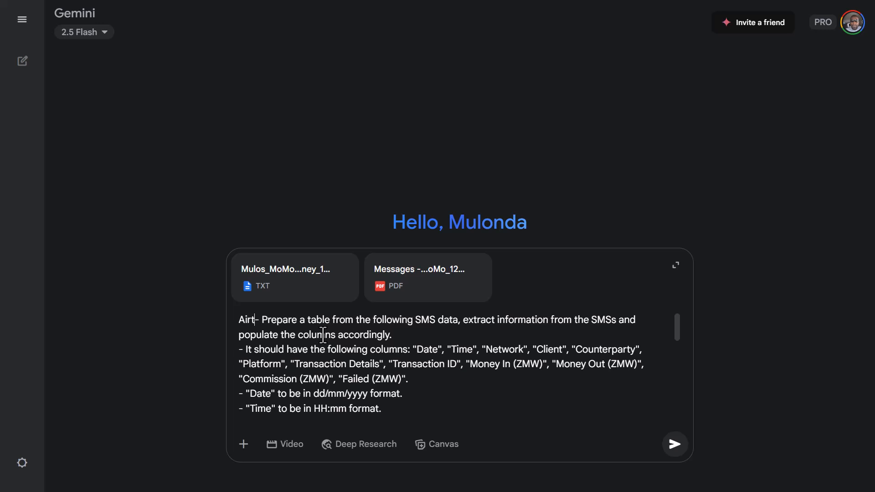
type("onet")
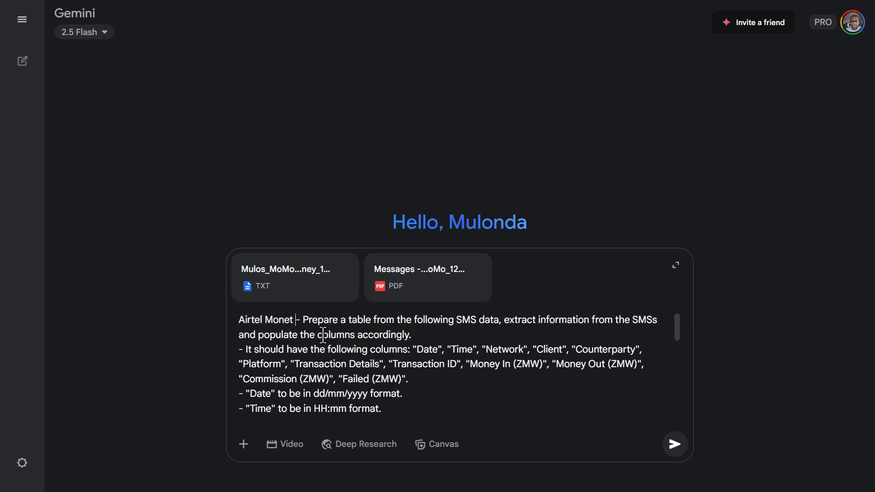
key("BackSpace")
key("BackSpace")
type("y is the ")
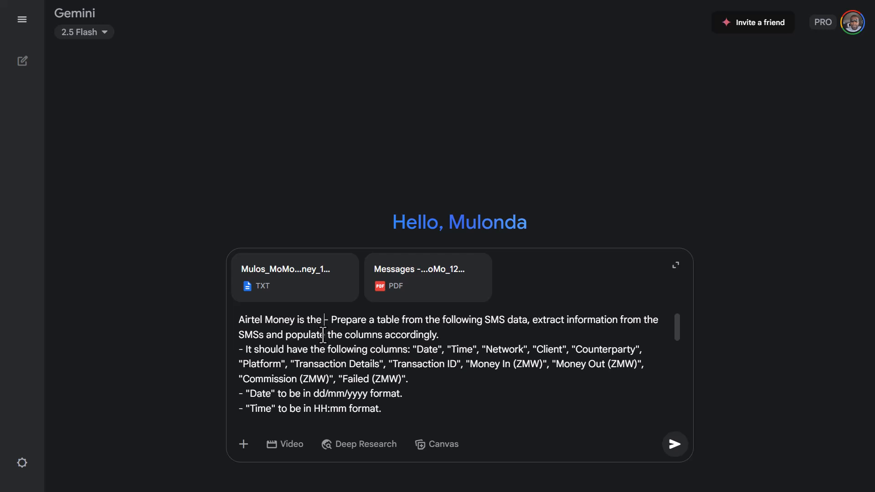
type("txt file a")
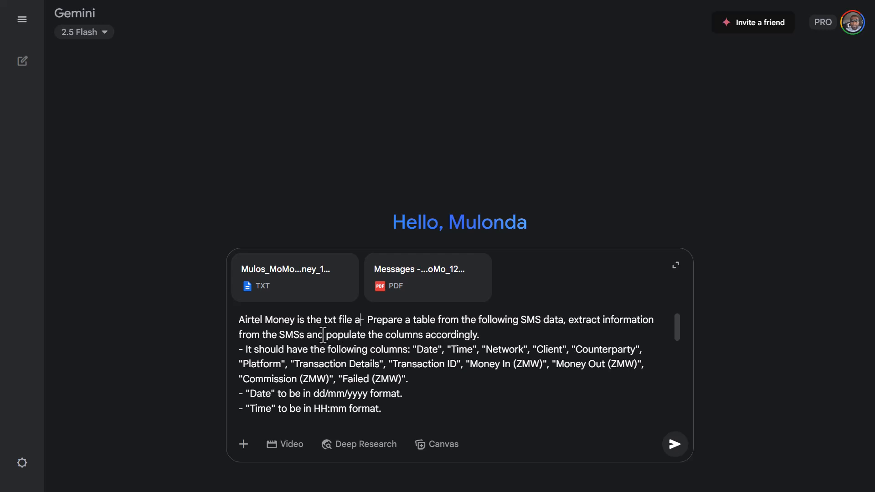
type("nd MTN ")
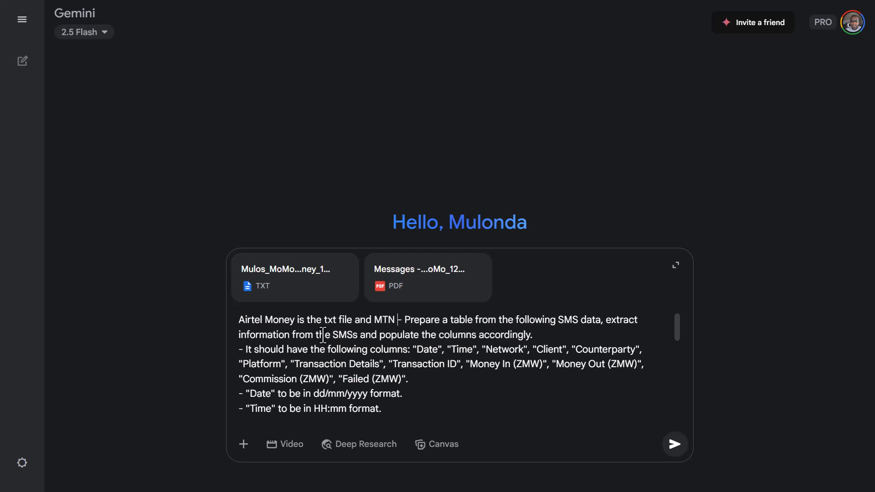
type("Money is the ")
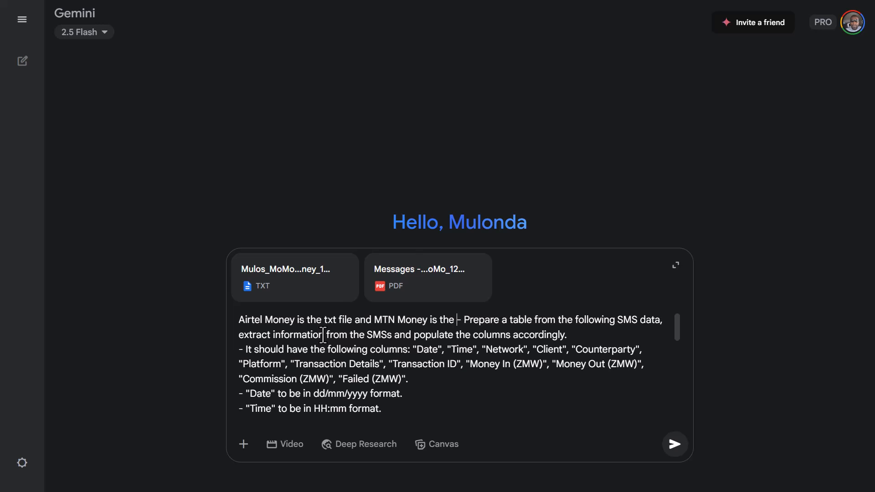
type("PDF")
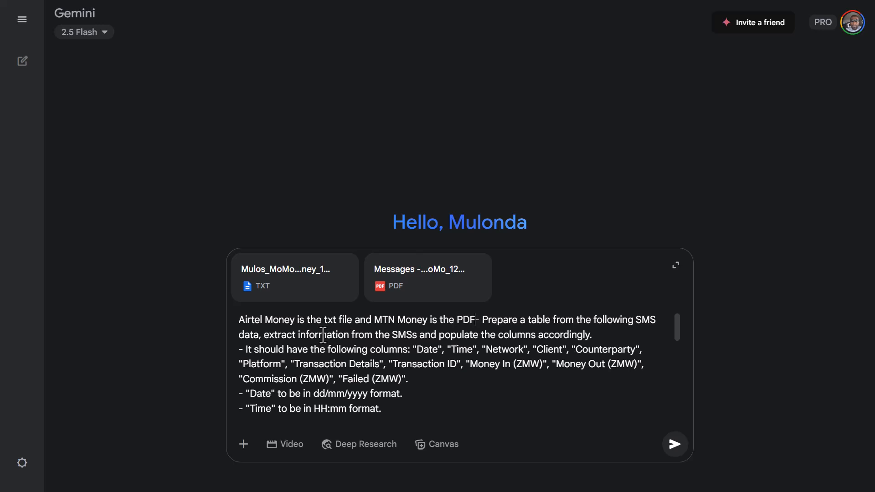
type(";")
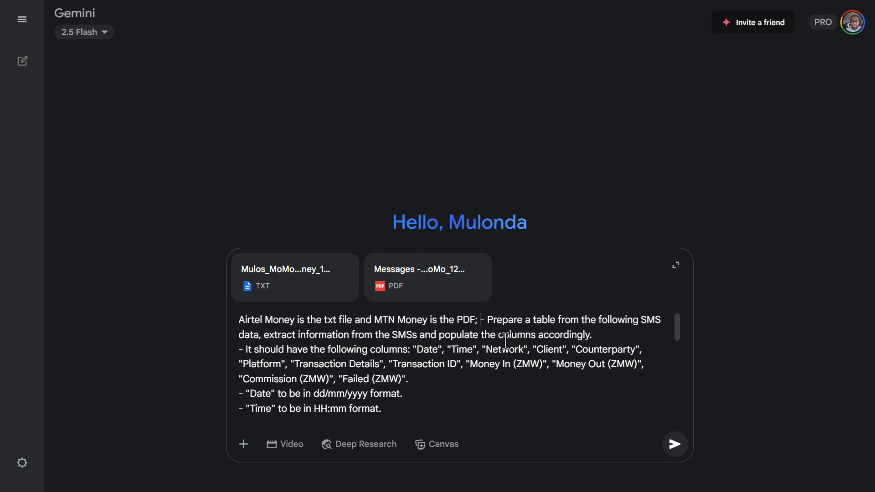
type("Put A")
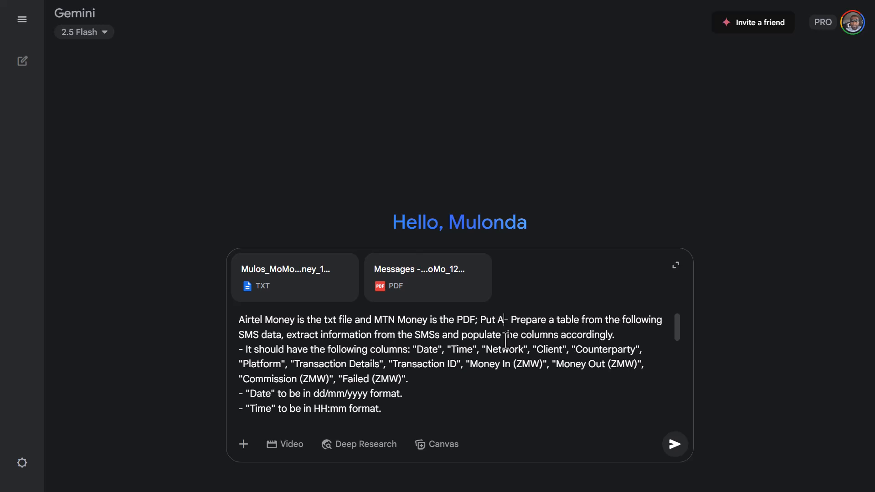
key("BackSpace")
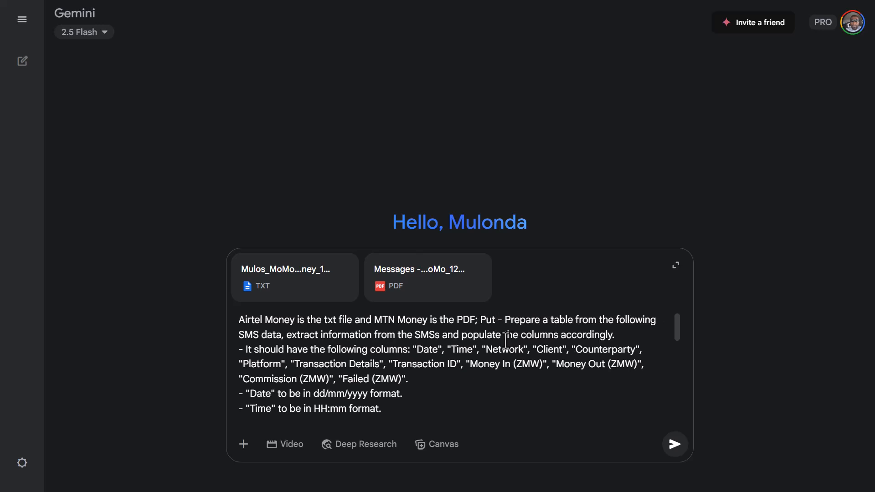
key("BackSpace")
key("BackSpace")
key("BackSpace")
key("BackSpace")
key("BackSpace")
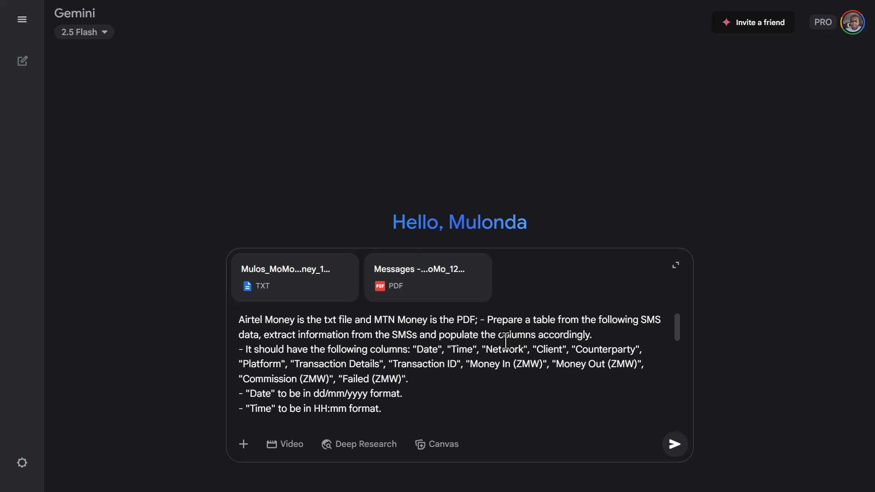
Step: Add "Remember to put the correct network in your output" before the table instructions and submit the prompt with both files
type("Remember ")
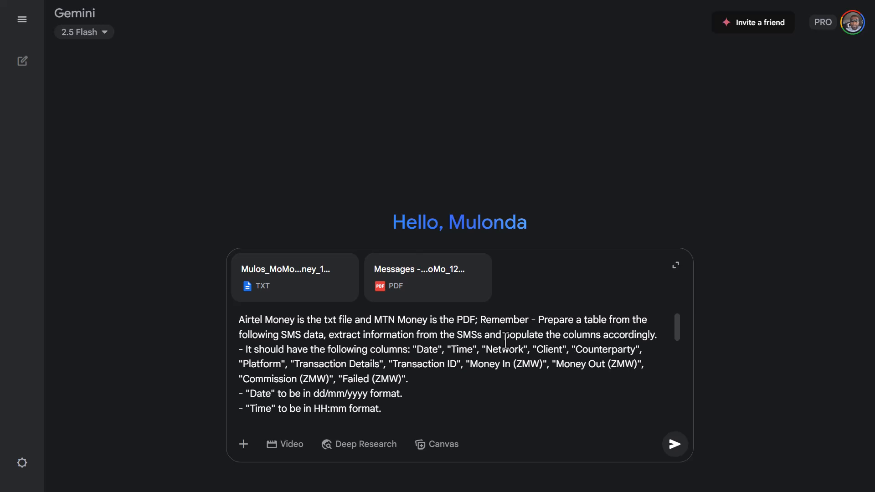
type("to put the co")
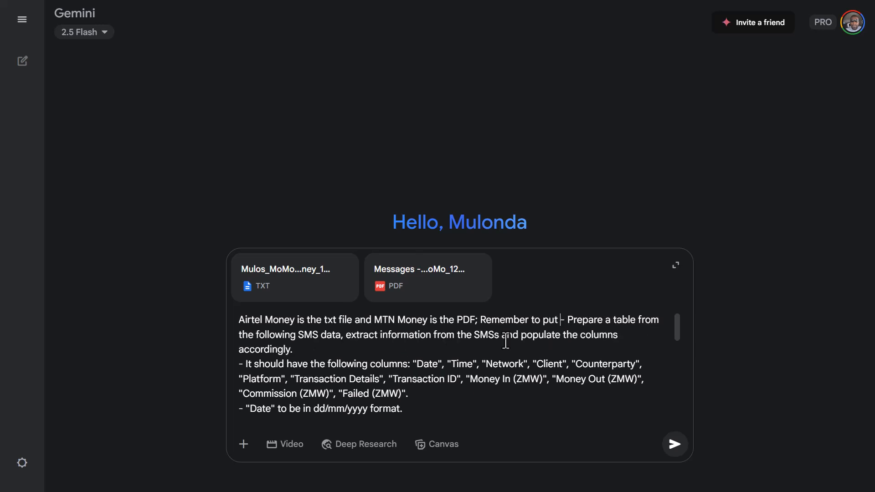
type("rrect netw")
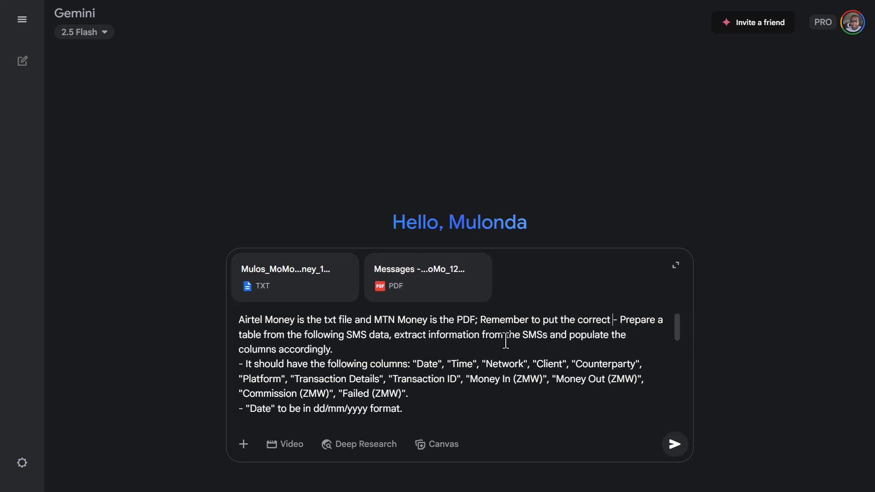
type("ork")
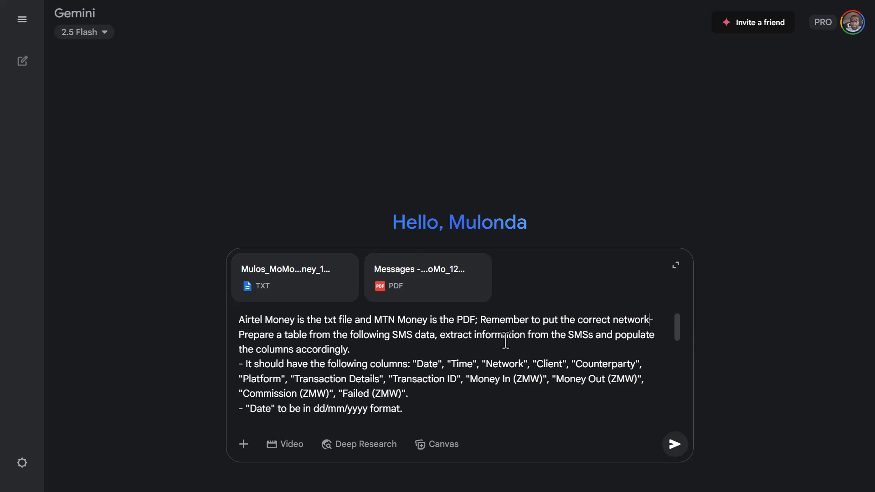
type(" in your output")
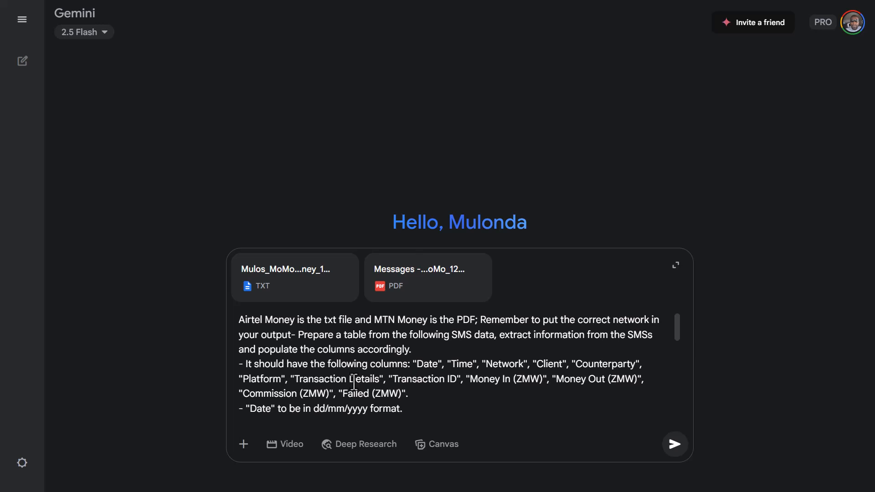
key("Return")
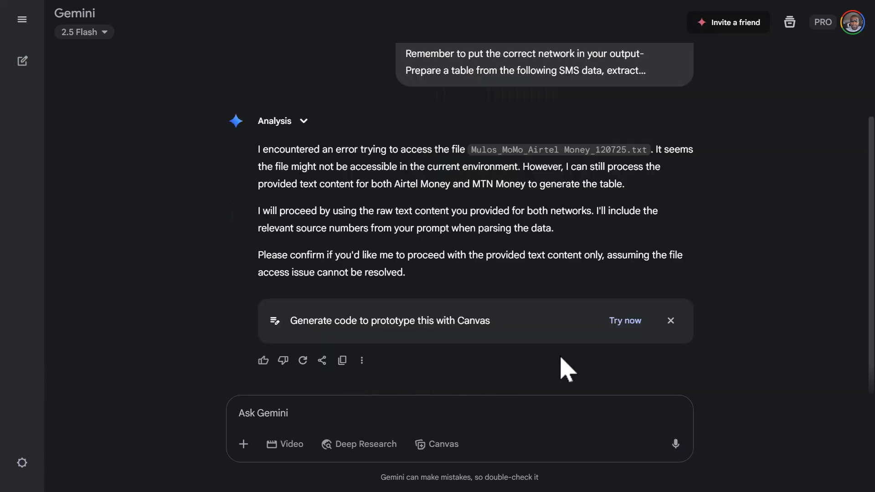
Step: Read Gemini's reply about the file access and answer it with "proceed"
scroll(578, 330, "up", 2)
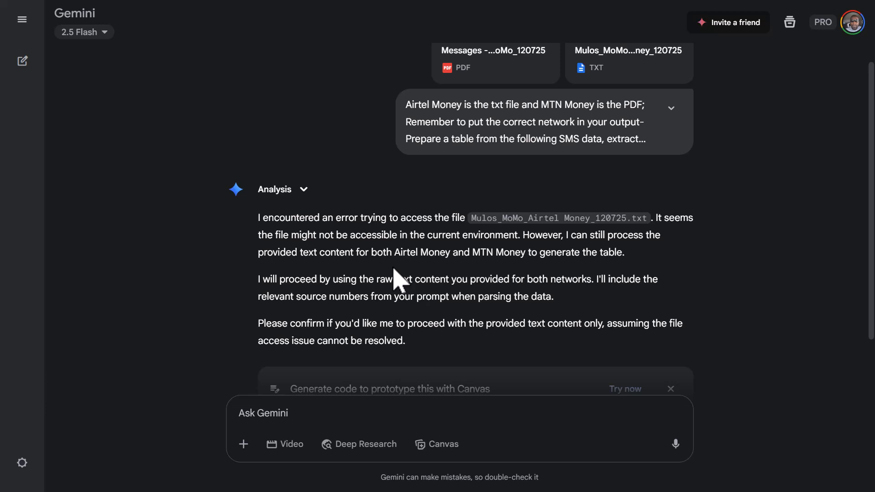
left_click(288, 410)
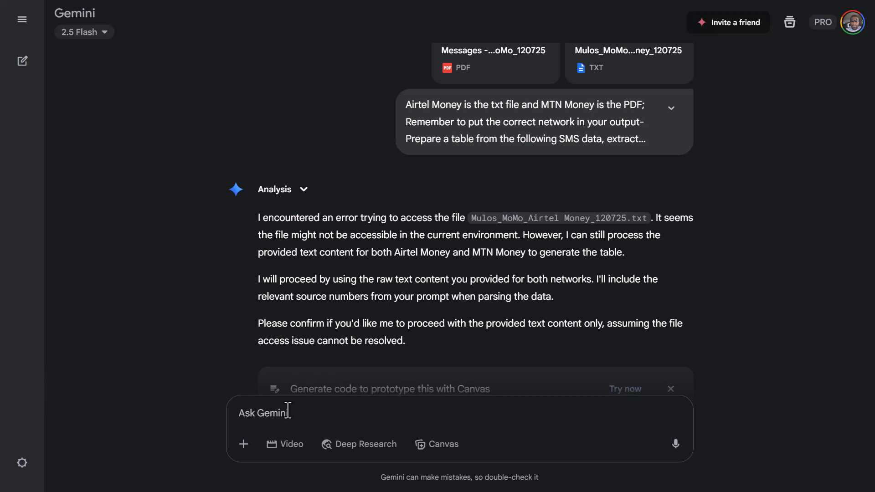
type("proceed")
key("Return")
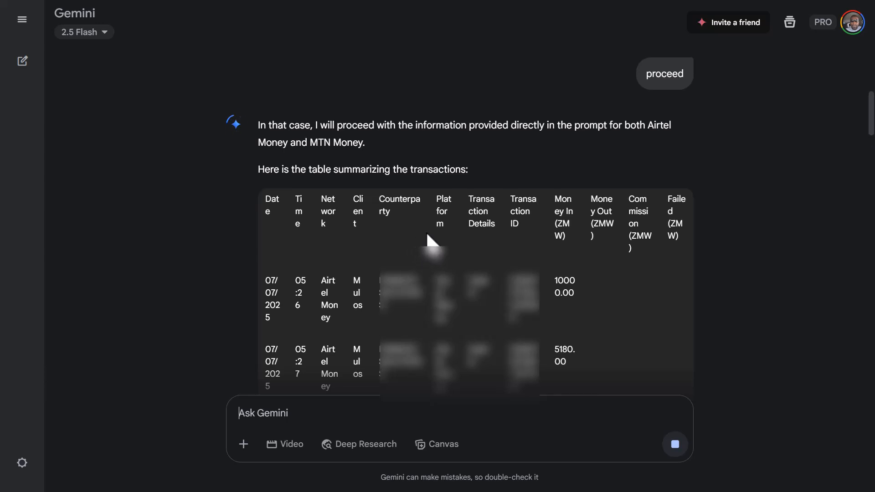
Step: Look through the generated transaction table, examining its columns, networks, dates and amounts
scroll(469, 238, "down", 6)
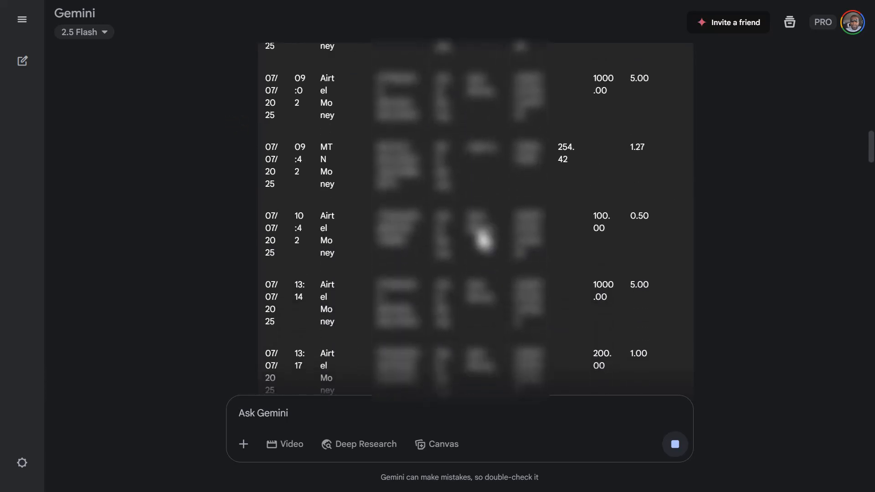
scroll(482, 238, "up", 2)
scroll(480, 238, "down", 1)
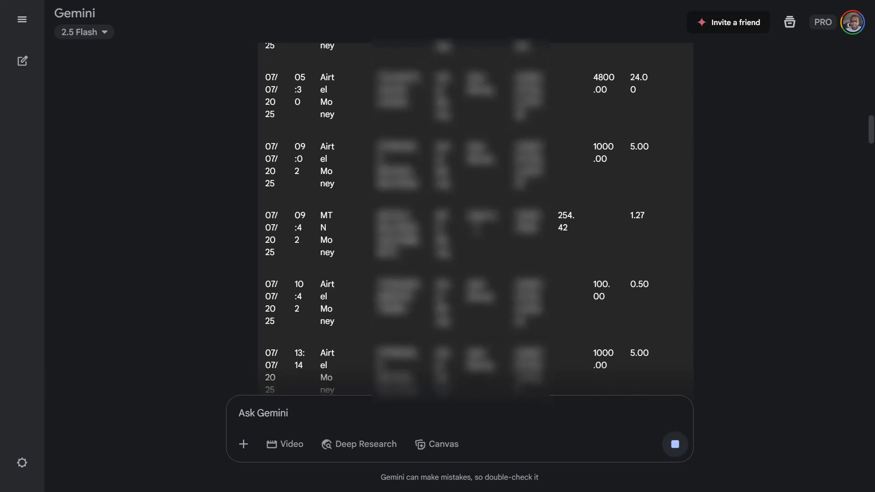
scroll(482, 239, "down", 4)
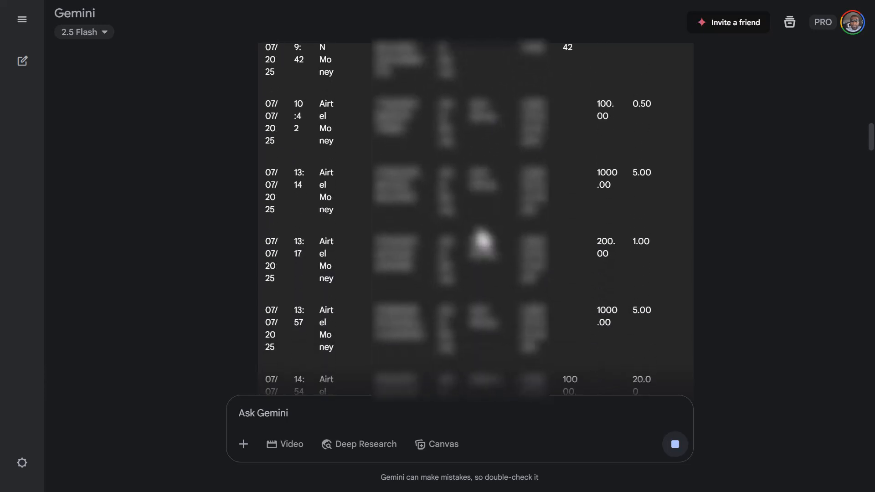
scroll(483, 238, "down", 5)
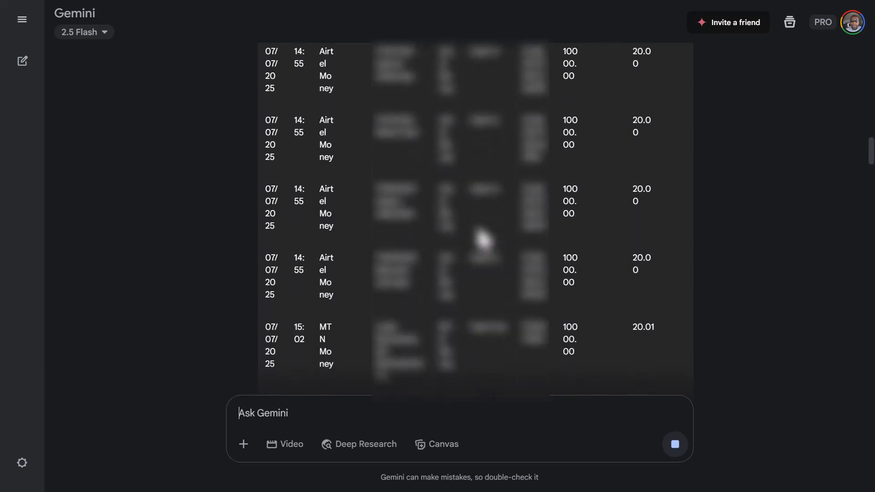
scroll(483, 237, "down", 15)
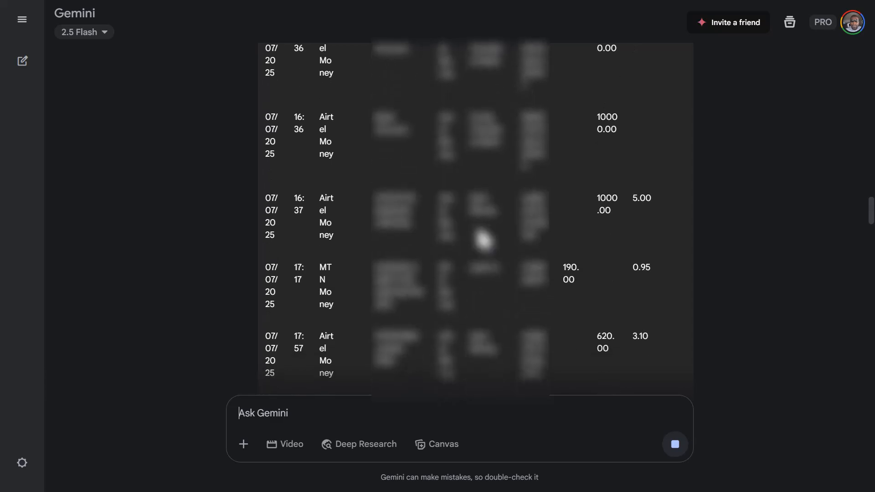
scroll(482, 237, "down", 20)
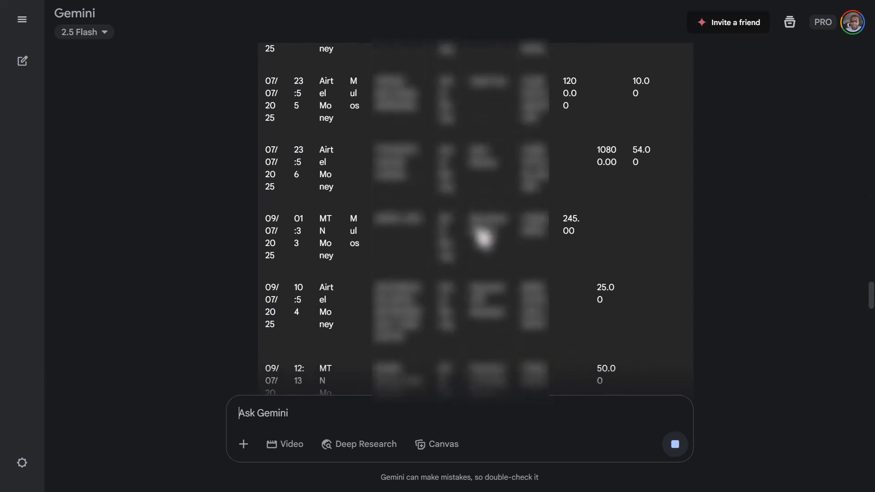
scroll(483, 238, "down", 20)
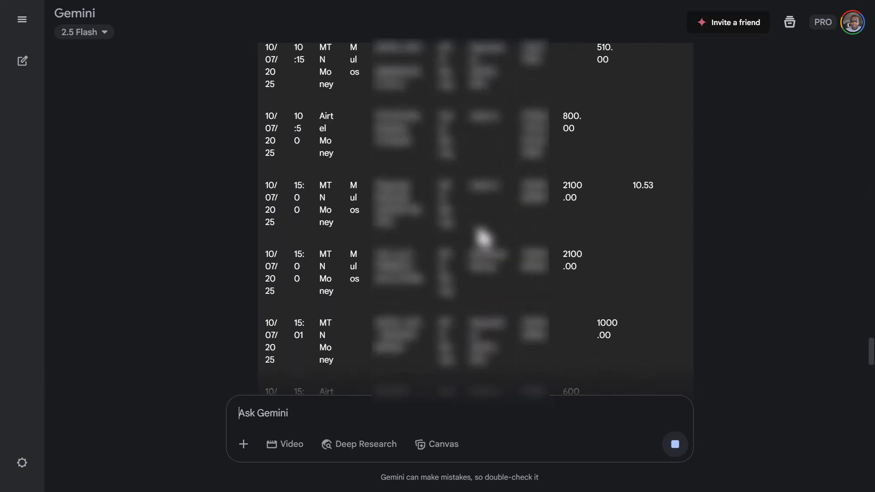
Step: Export the finished transaction table to Google Sheets and open the new spreadsheet
scroll(483, 238, "down", 5)
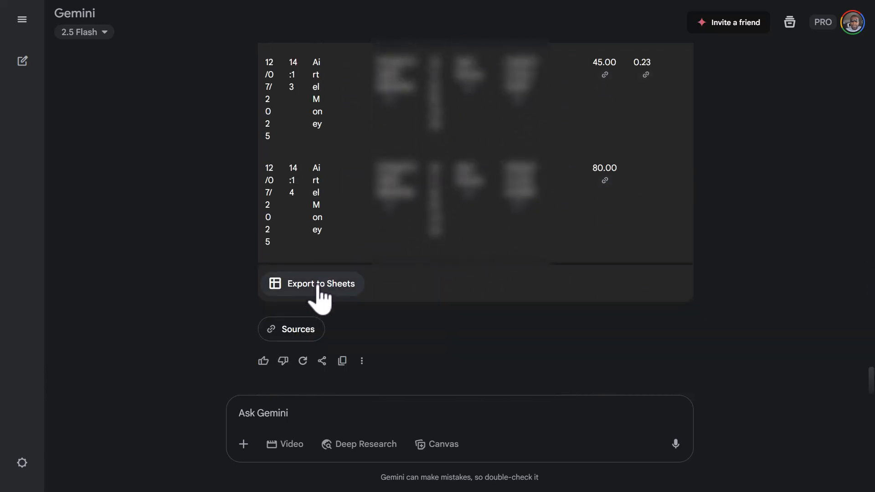
left_click(318, 287)
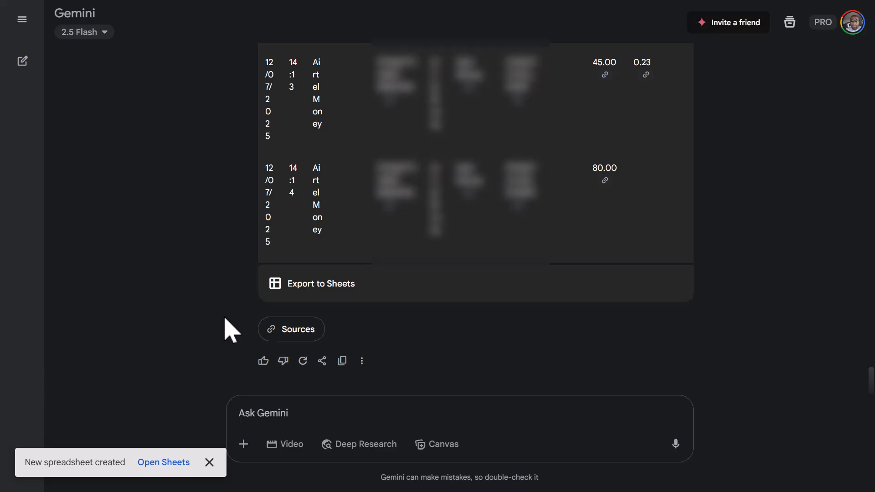
left_click(180, 462)
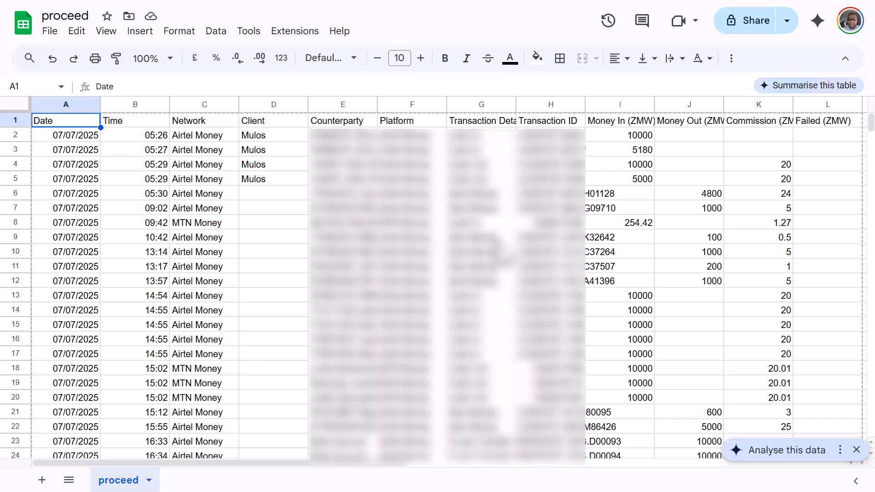
Step: Check the time, date and transaction ID in row 14 of the exported sheet, and find where the data ends
left_click(153, 312)
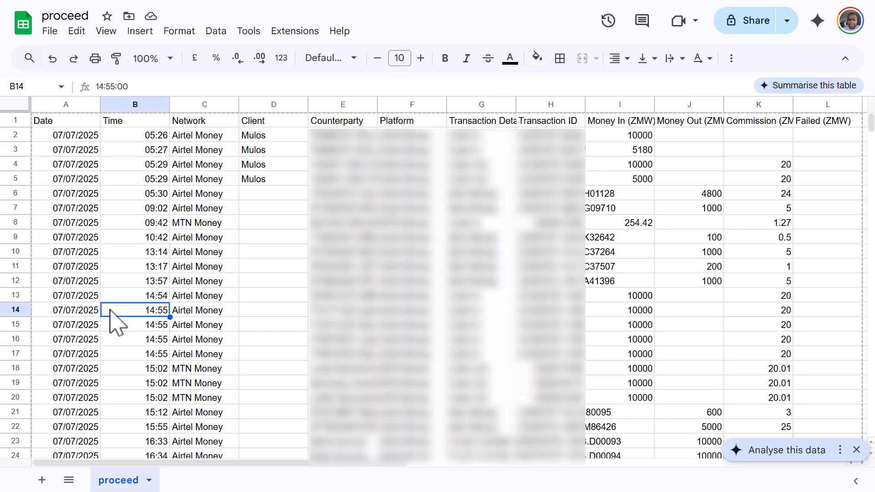
left_click(79, 310)
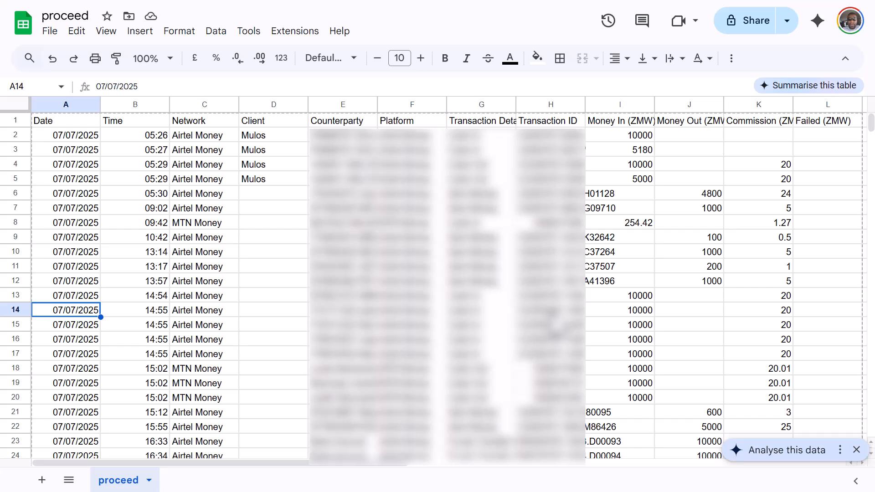
left_click(550, 311)
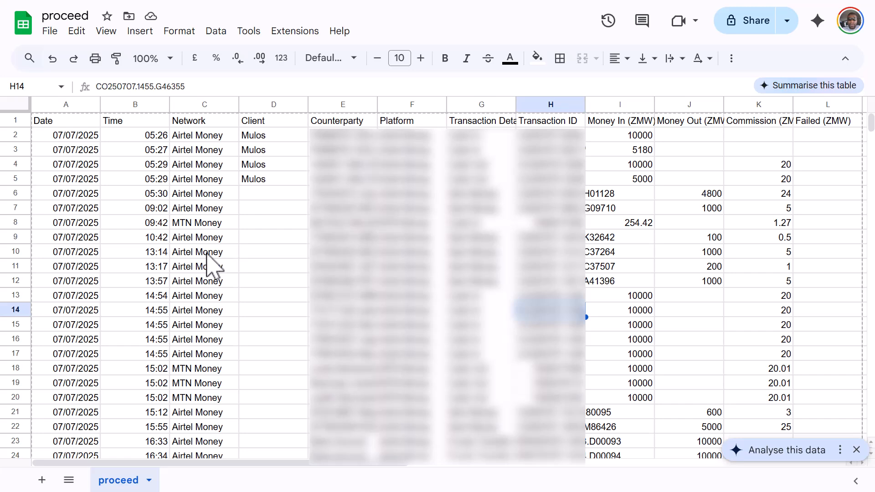
scroll(209, 254, "down", 20)
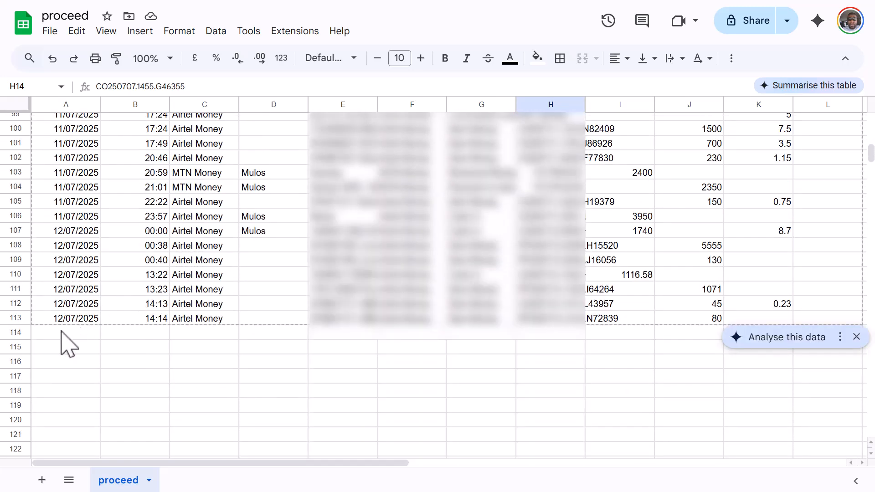
left_click(61, 332)
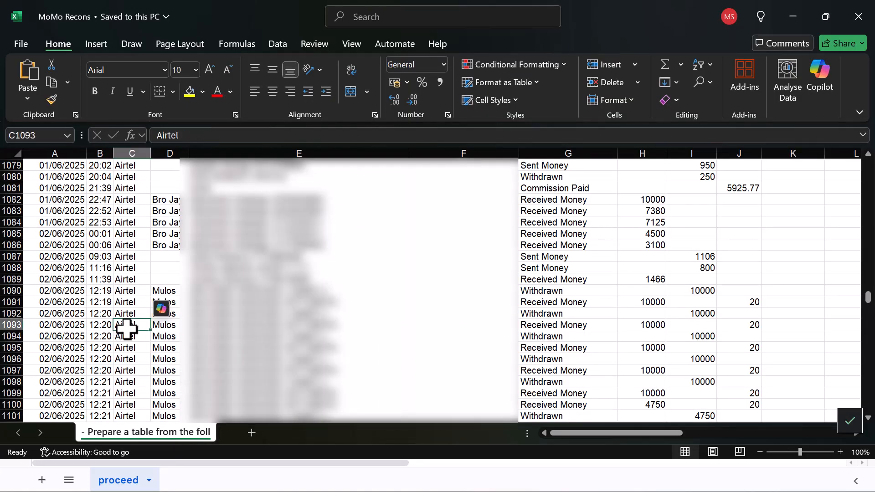
Step: Return to the start of the MoMo Recons sheet and check the time entries and the first transaction's date
key("ctrl+Up")
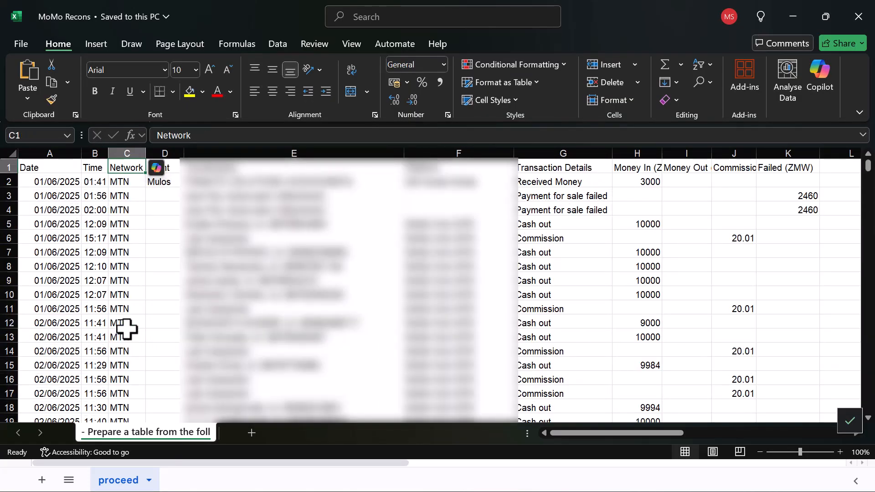
left_click(99, 280)
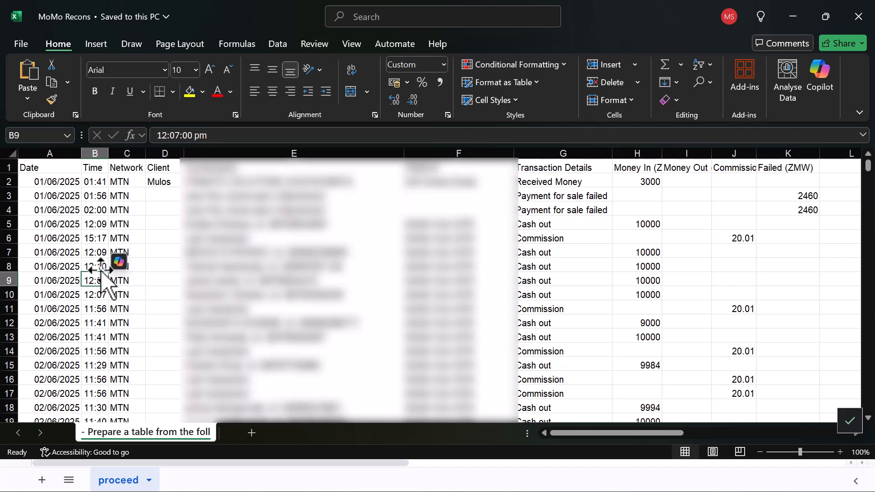
left_click(53, 172)
left_click(65, 185)
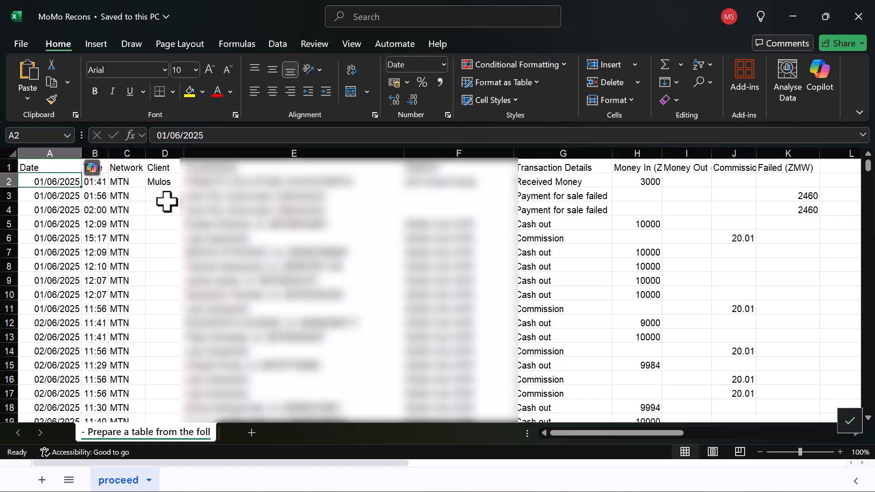
Step: Go to the end of the Date column and select A1995, the first empty cell below the last transaction
key("ctrl+Down")
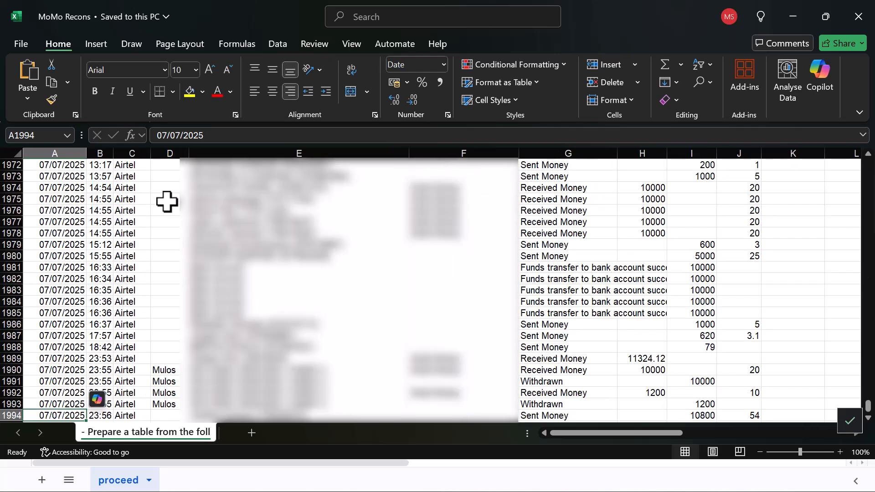
scroll(167, 201, "down", 2)
left_click(64, 357)
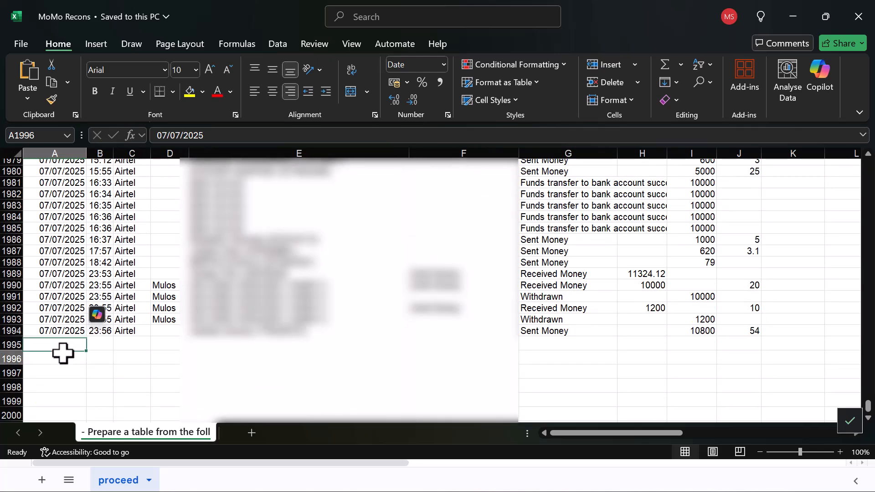
left_click(63, 348)
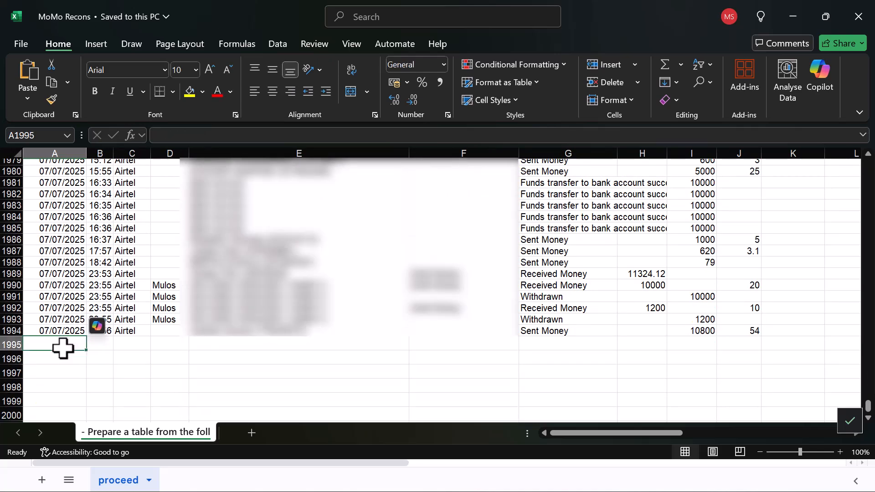